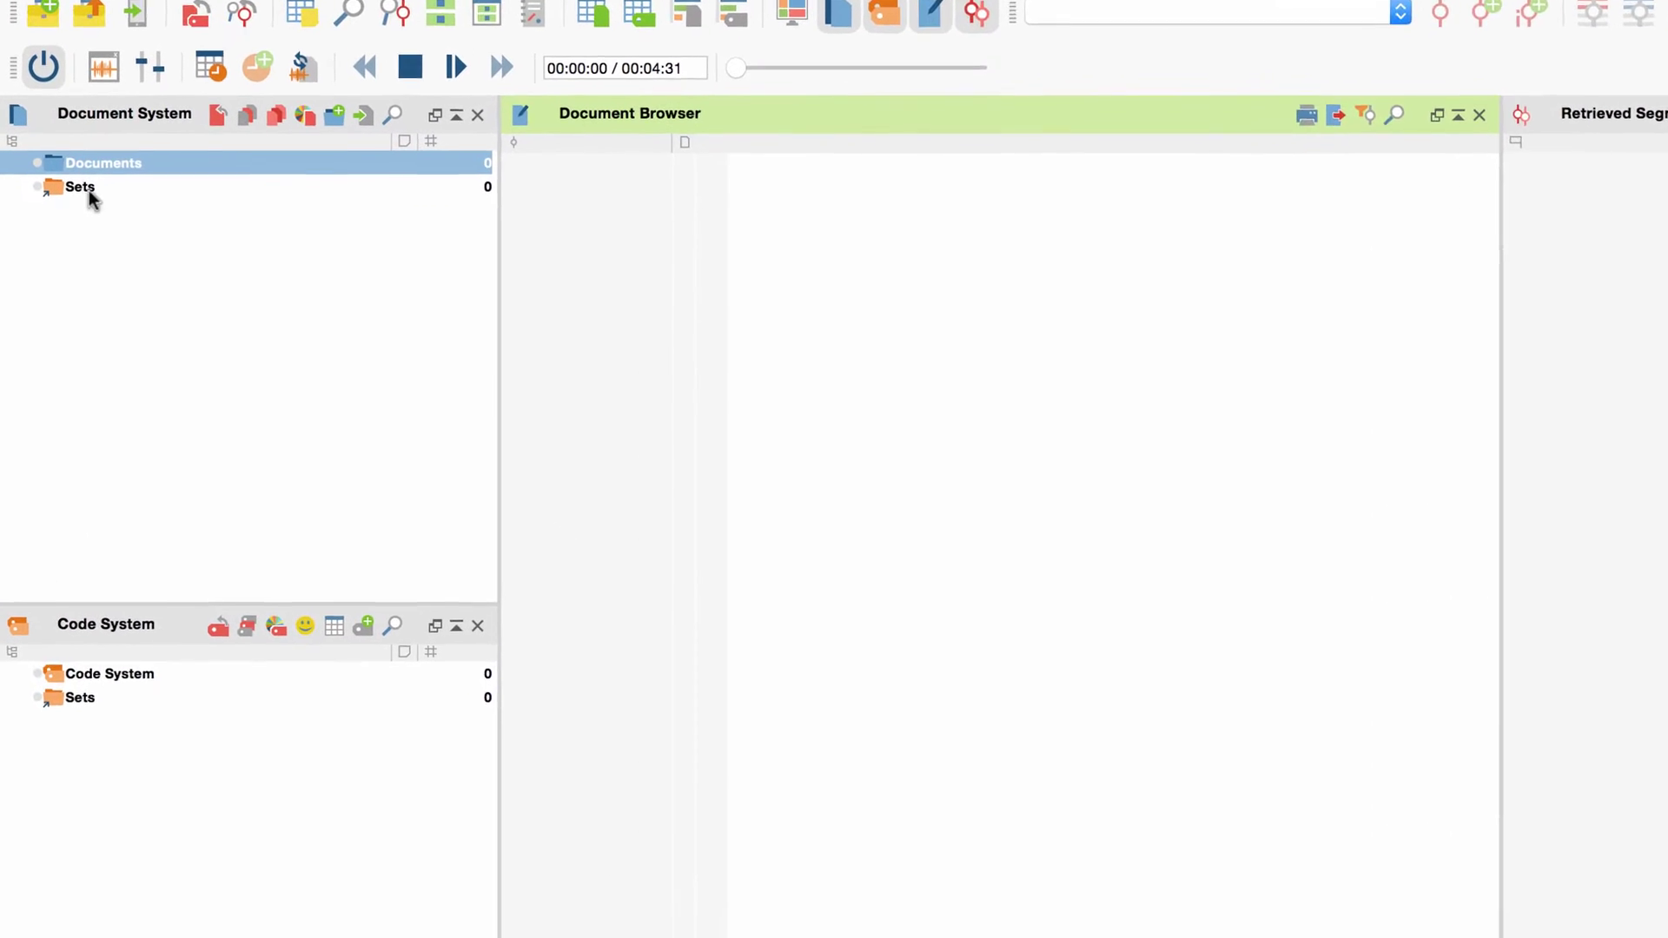
- Import Rooftop Summer Dinner.mp4 into the project's Documents
right_click(92, 147)
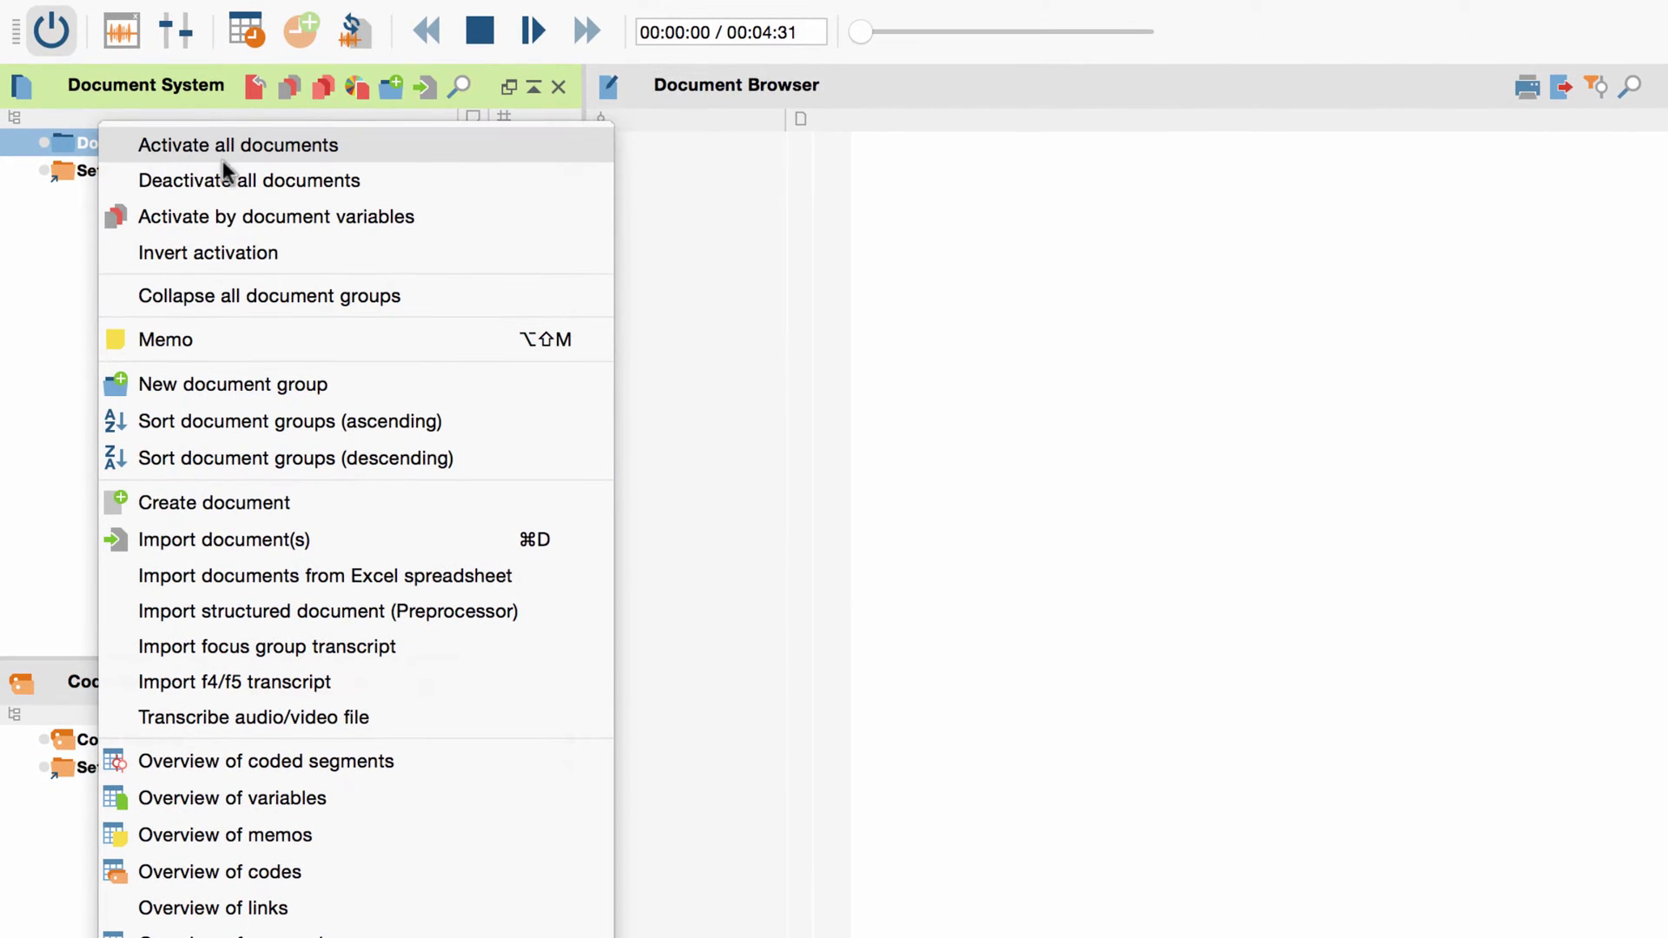
click(180, 535)
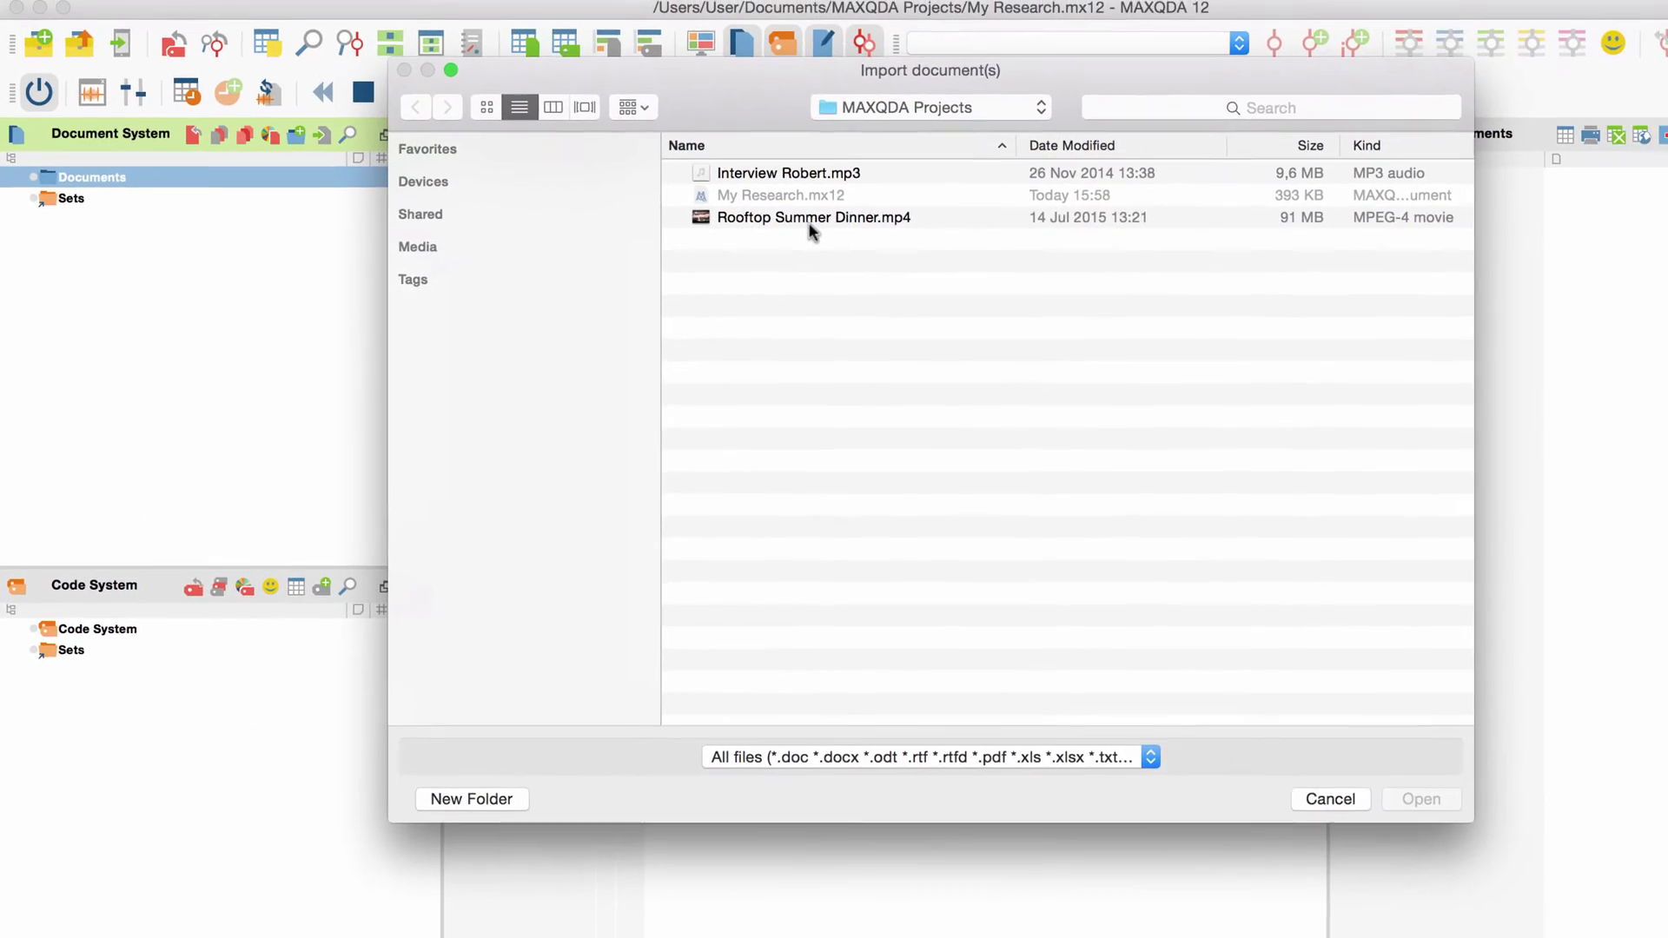
click(812, 217)
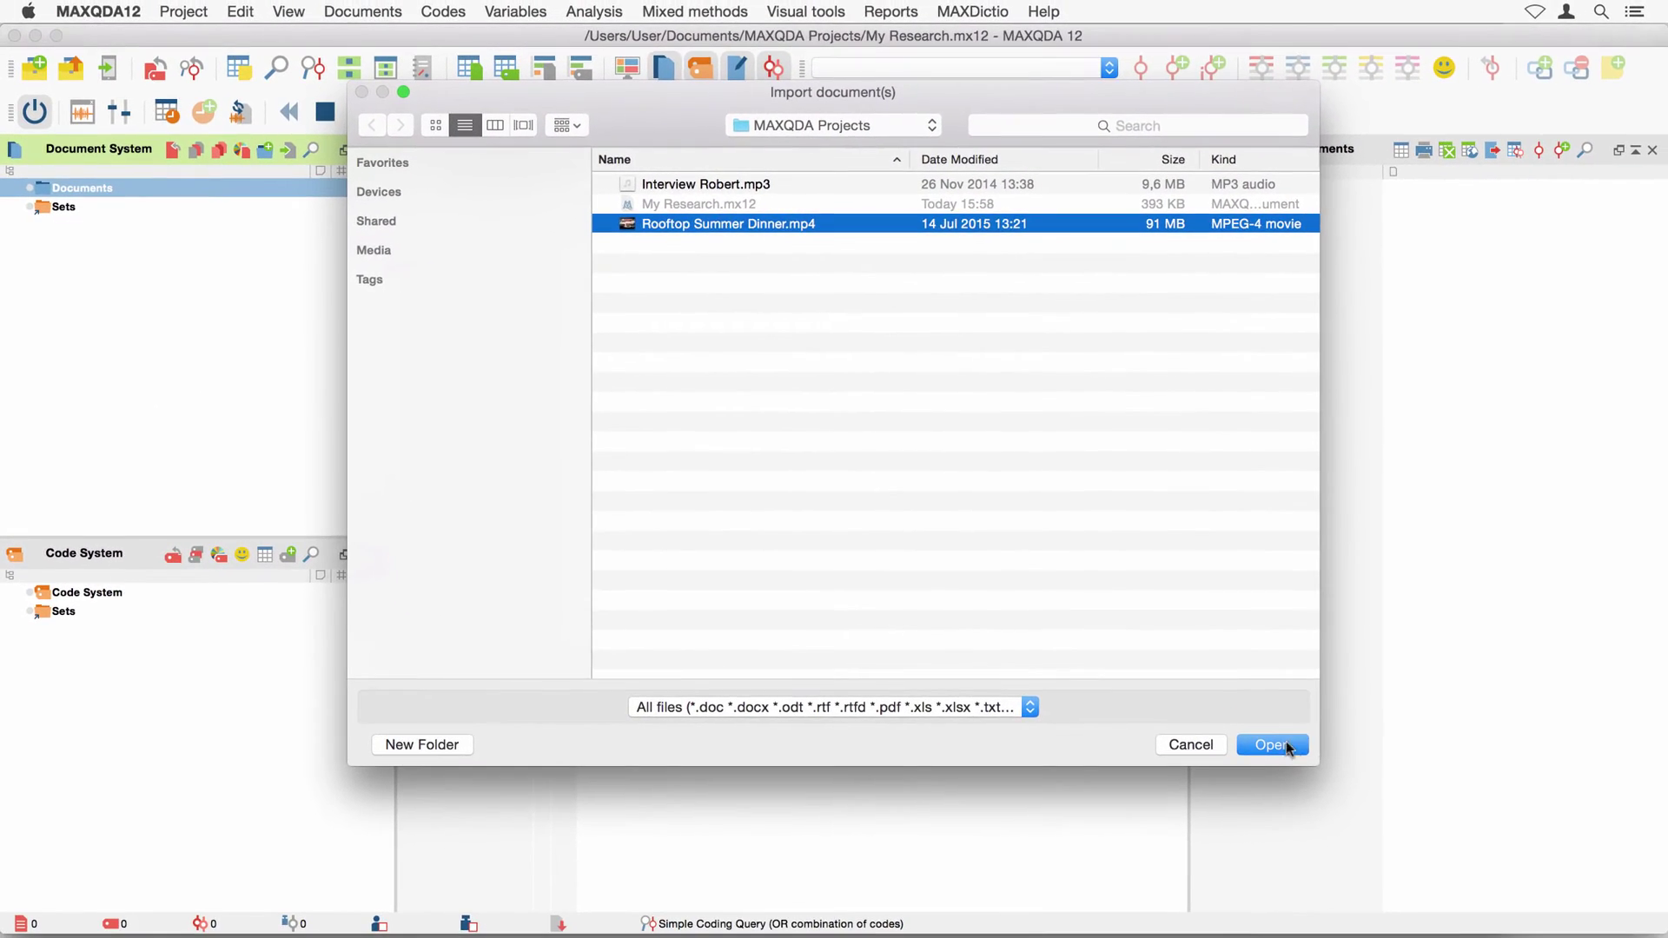
click(1281, 747)
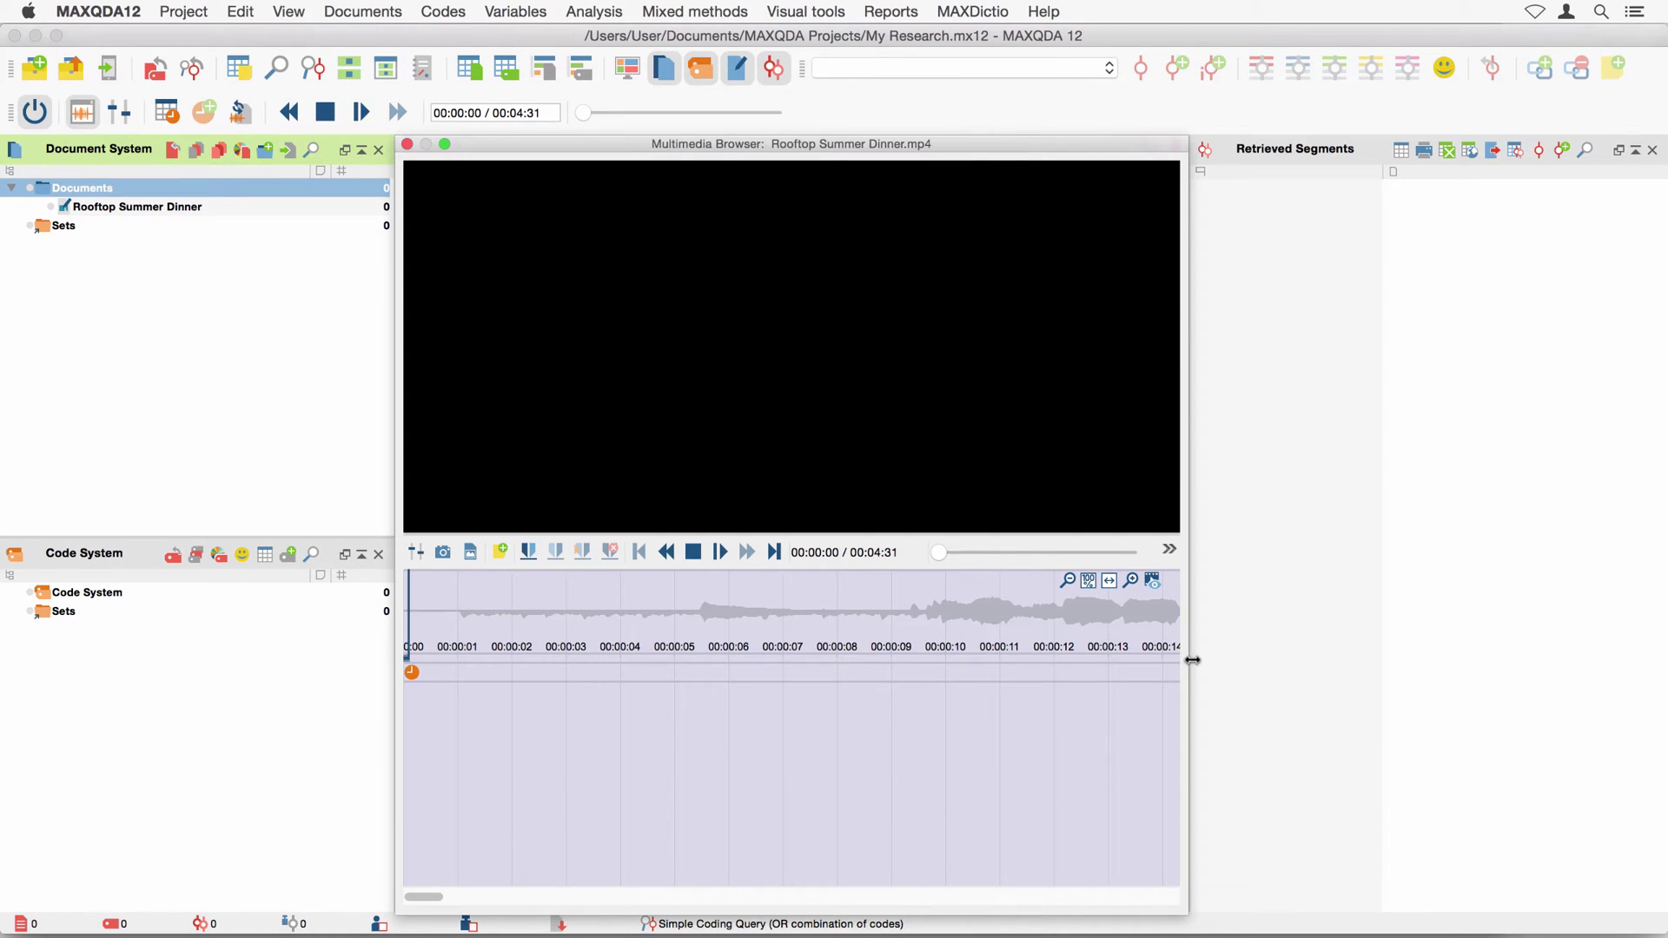
- Widen the Multimedia Browser and jump the video to 00:00:16, then 00:00:23
drag(1209, 658, 1662, 693)
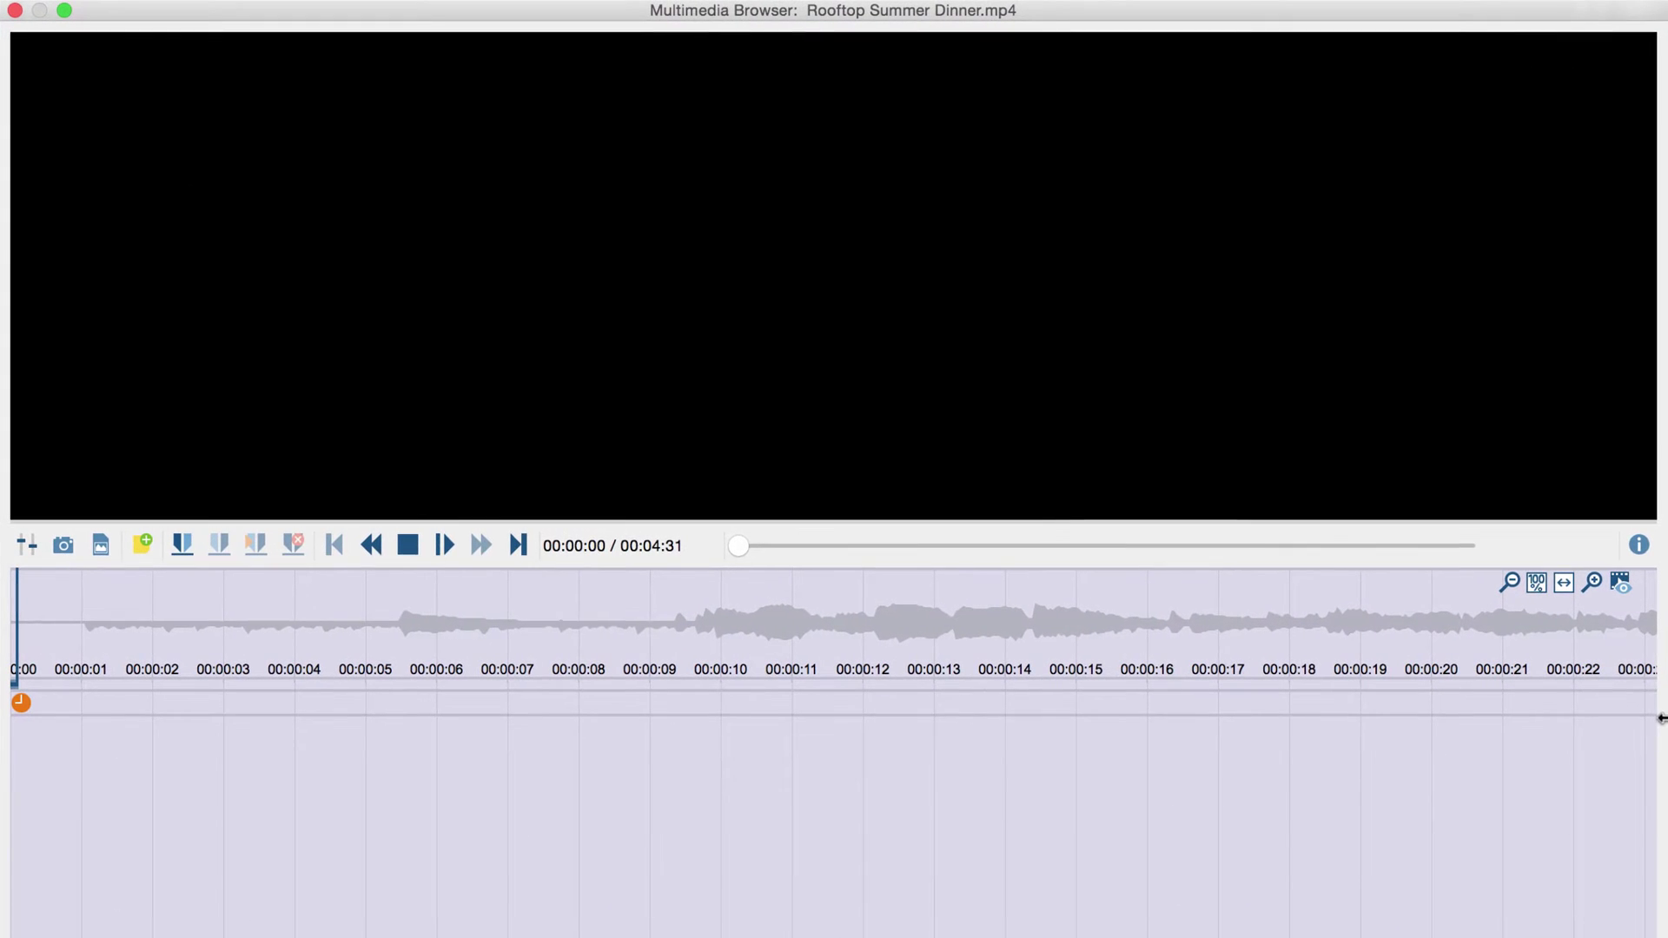
click(1154, 622)
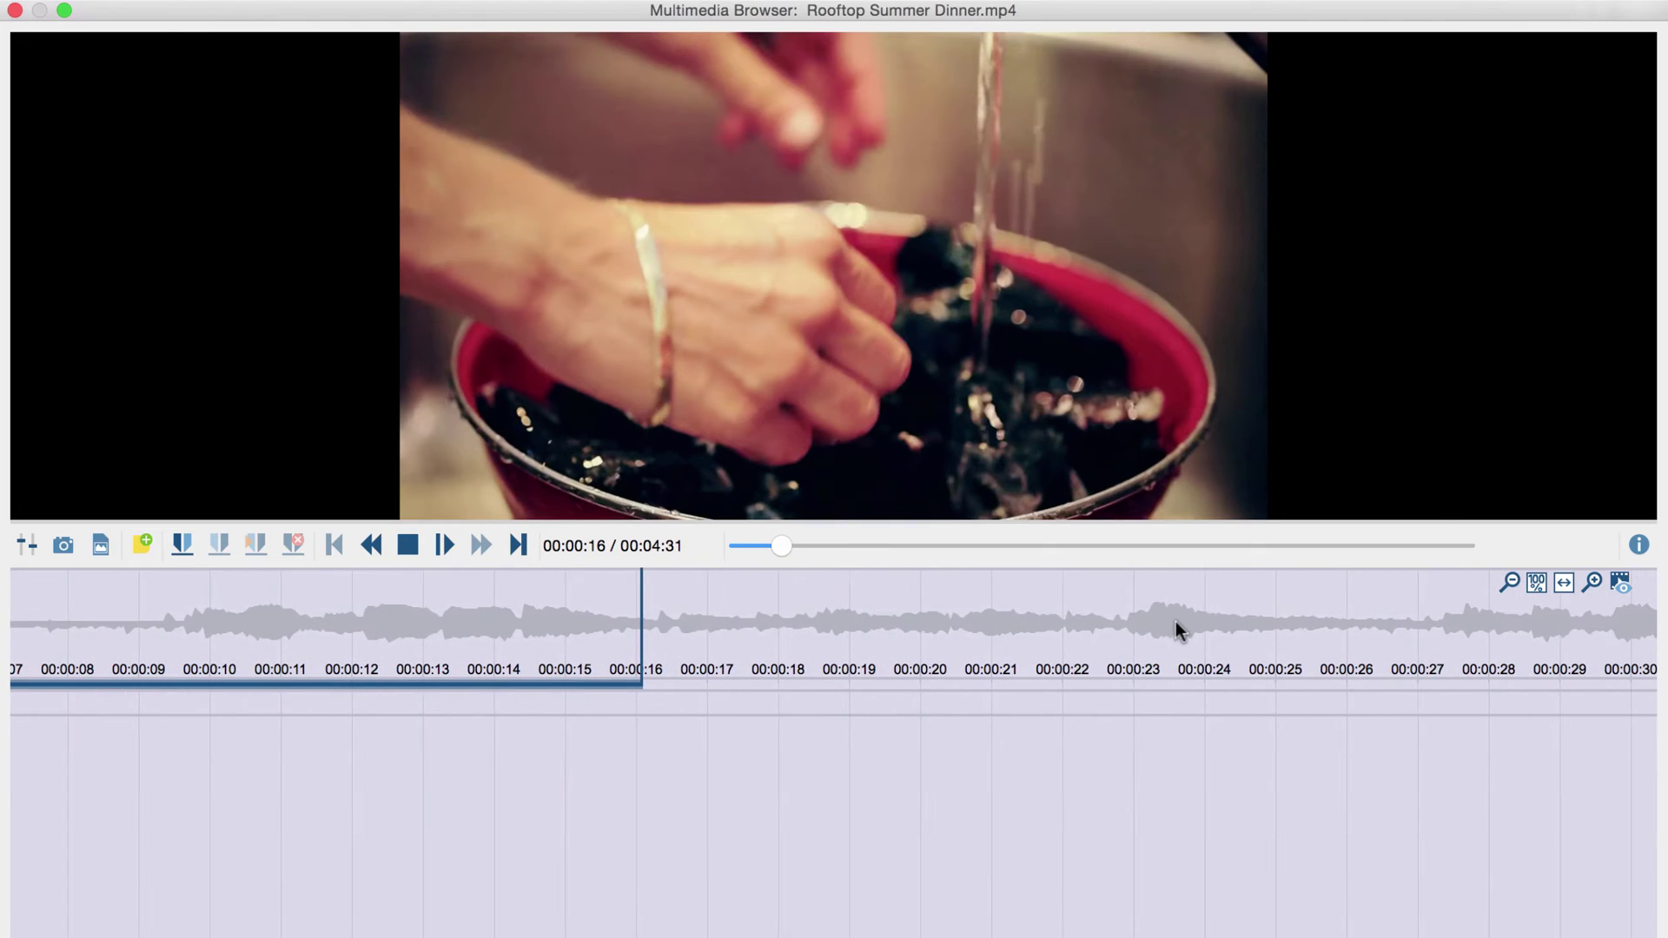
click(1176, 622)
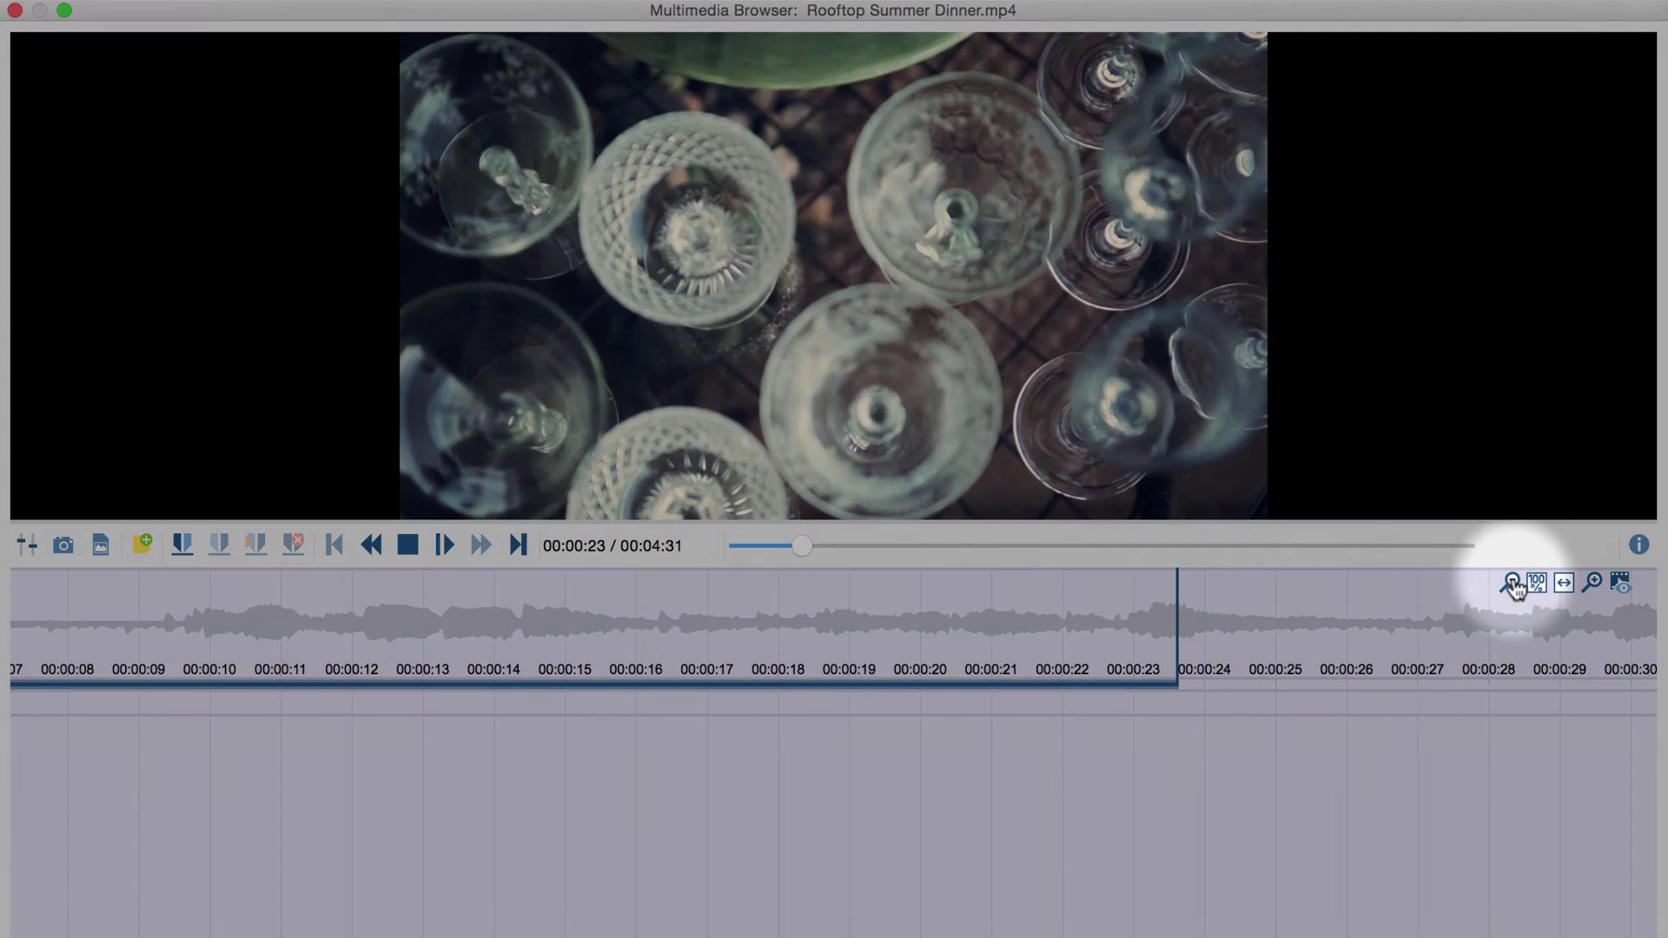
- Zoom out the timeline, generate preview images along it, and play the video
click(1513, 584)
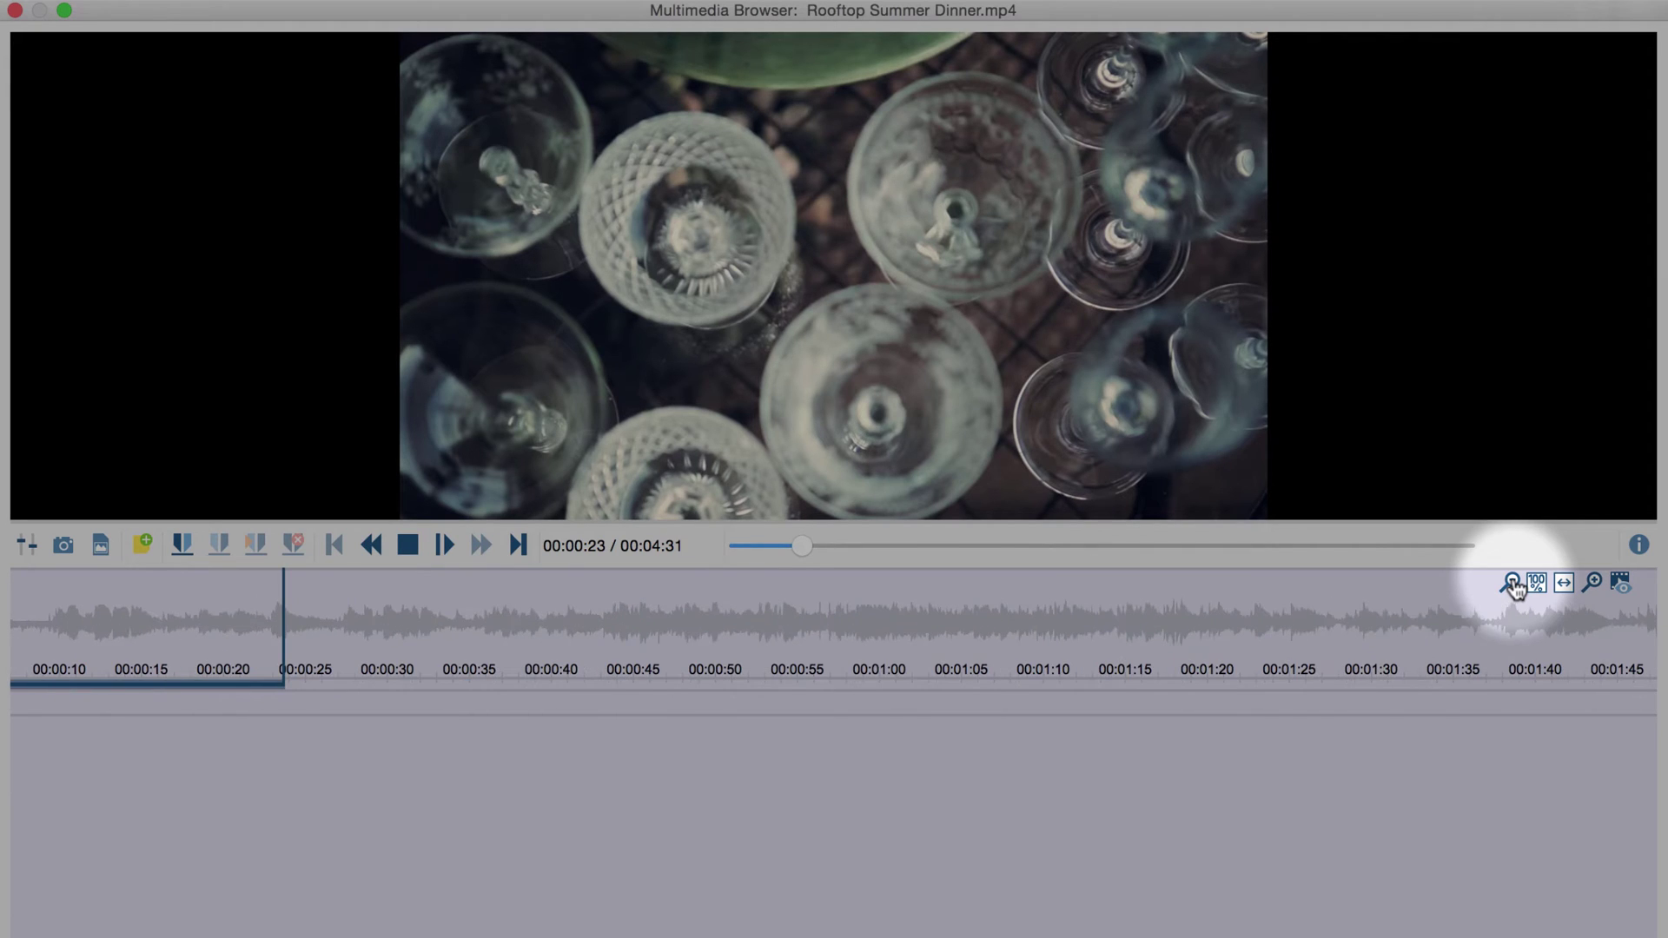
click(1623, 584)
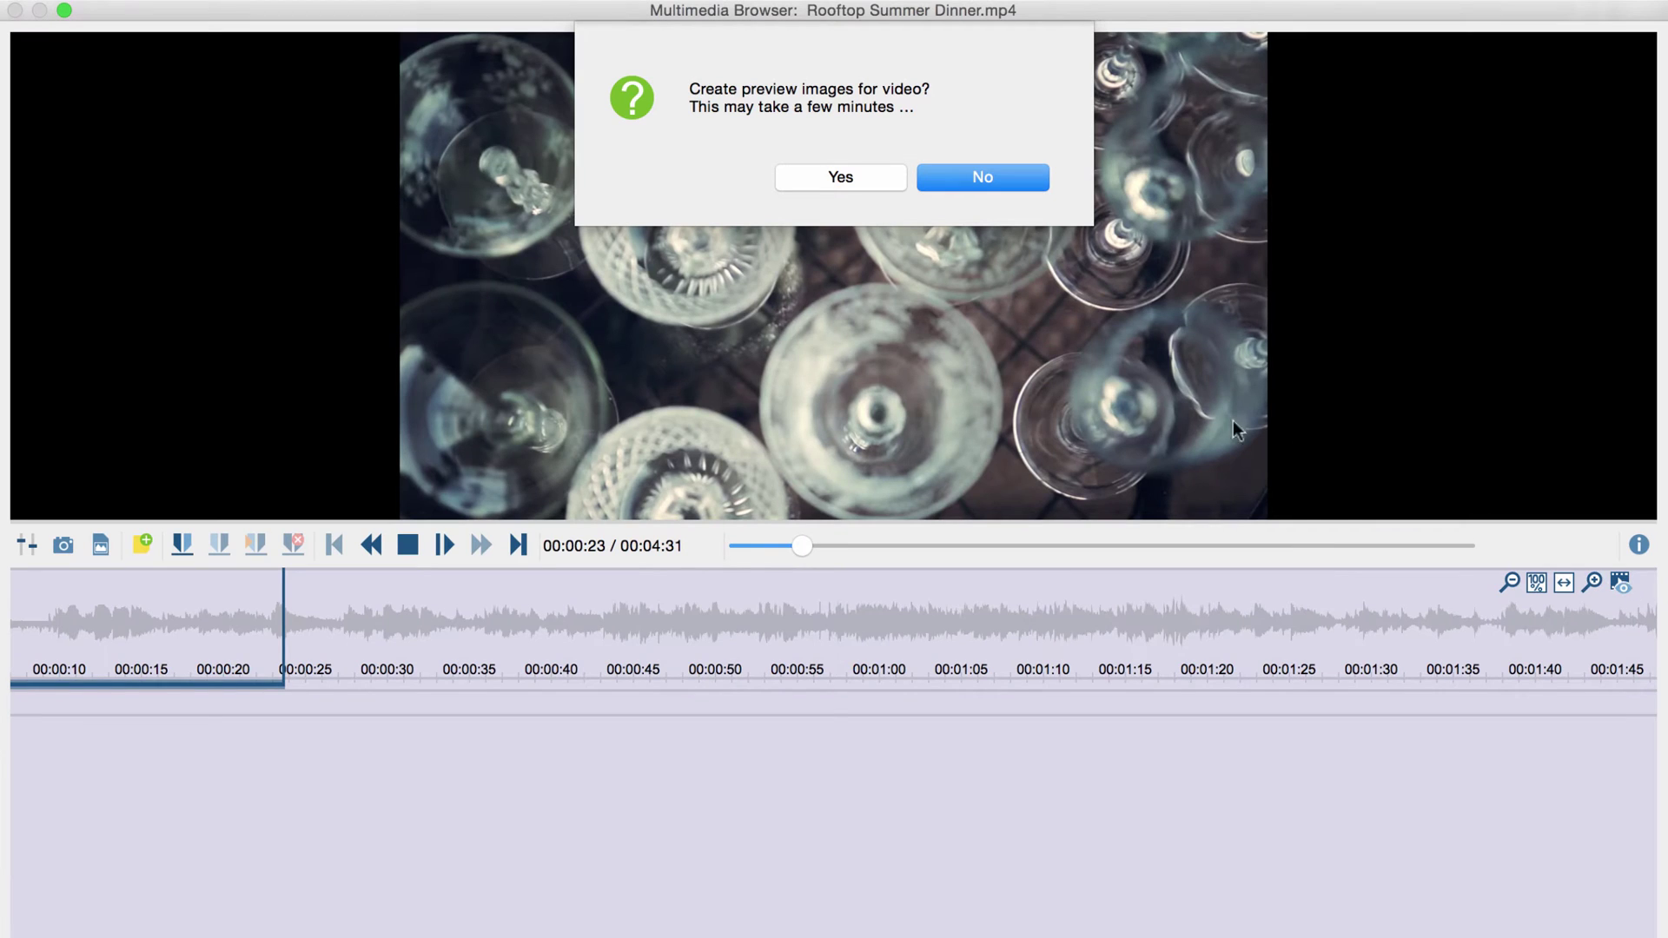
click(840, 177)
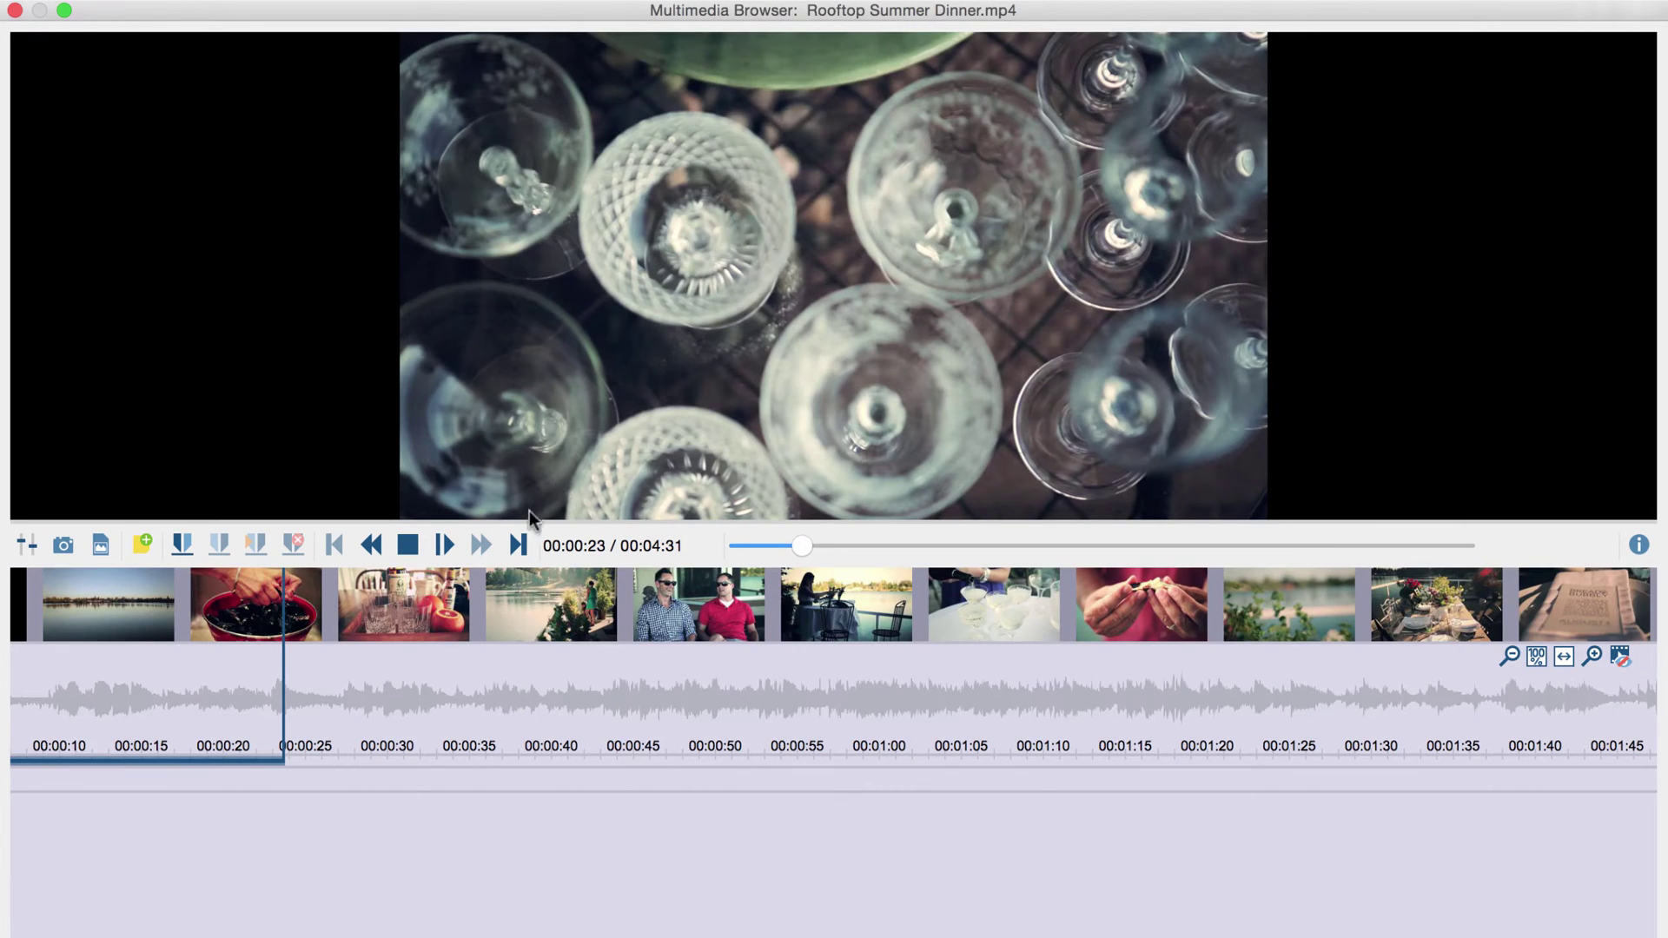
click(450, 551)
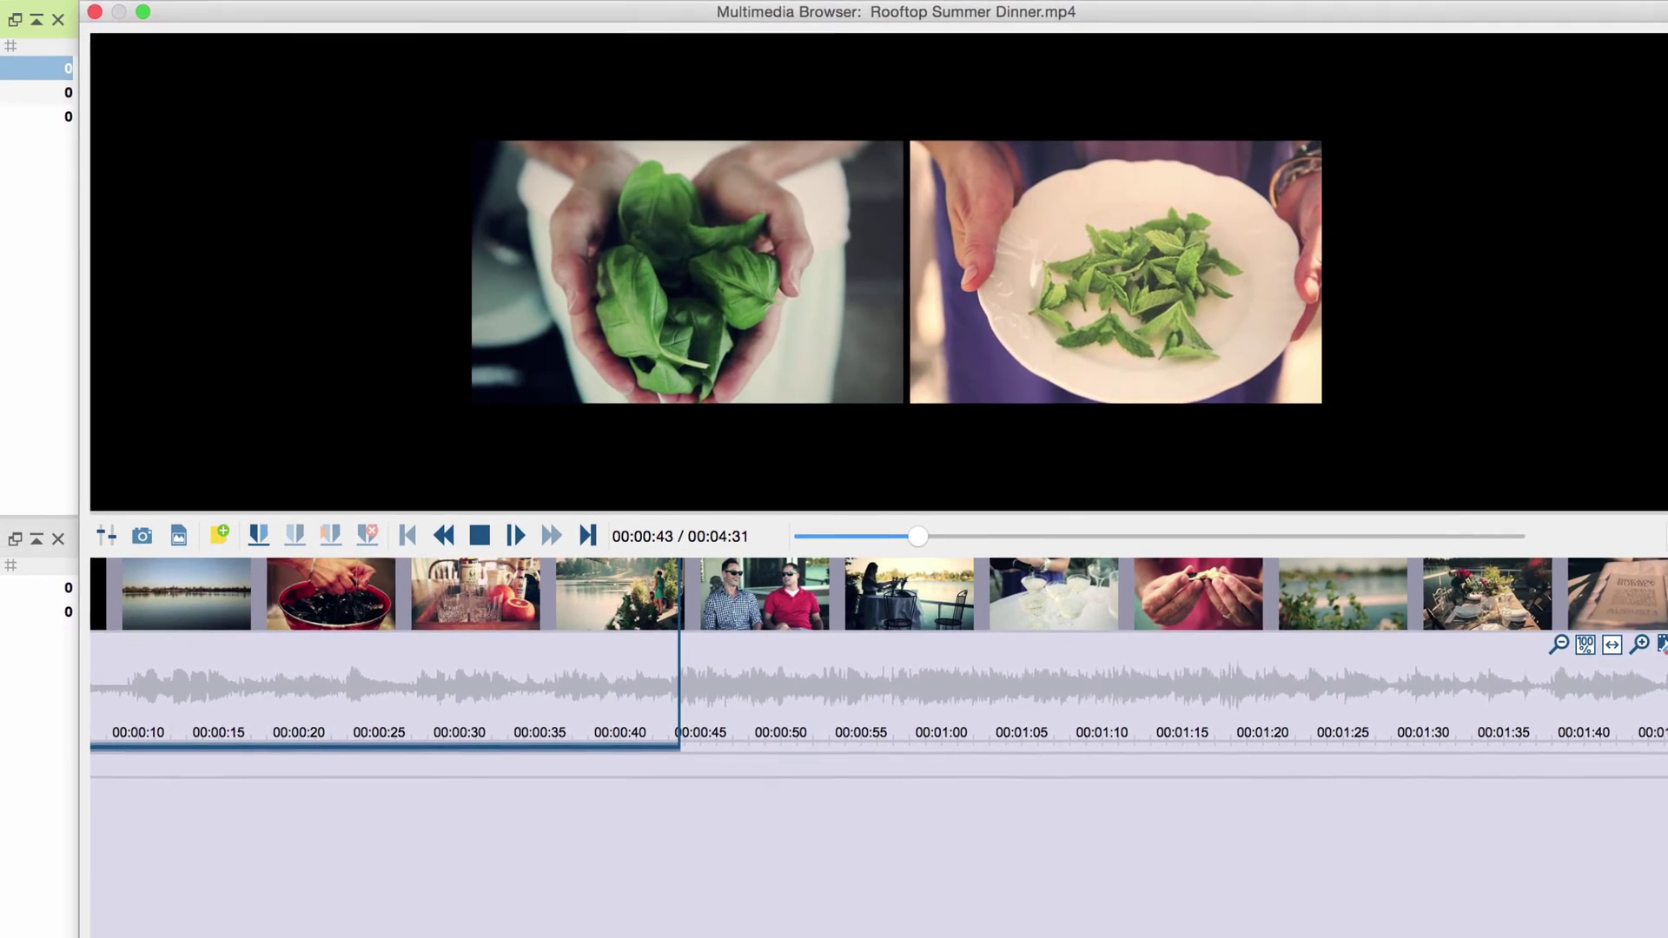
- Create a code named 'fresh herbs' with a custom green colour in the Code System
right_click(35, 589)
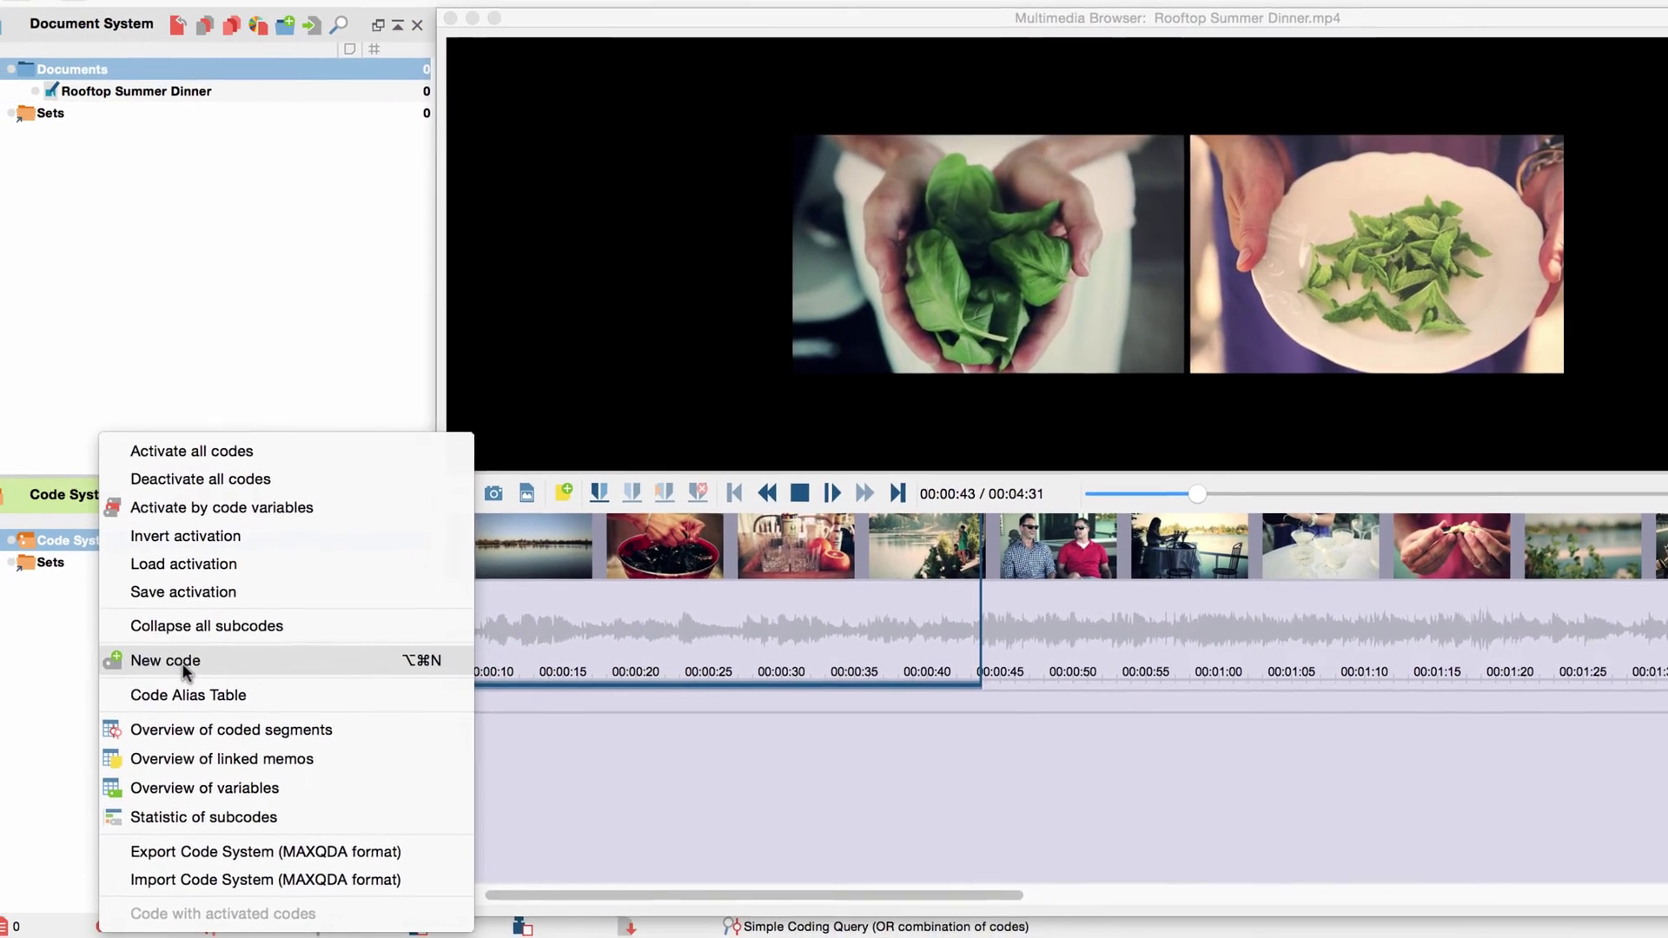
click(181, 663)
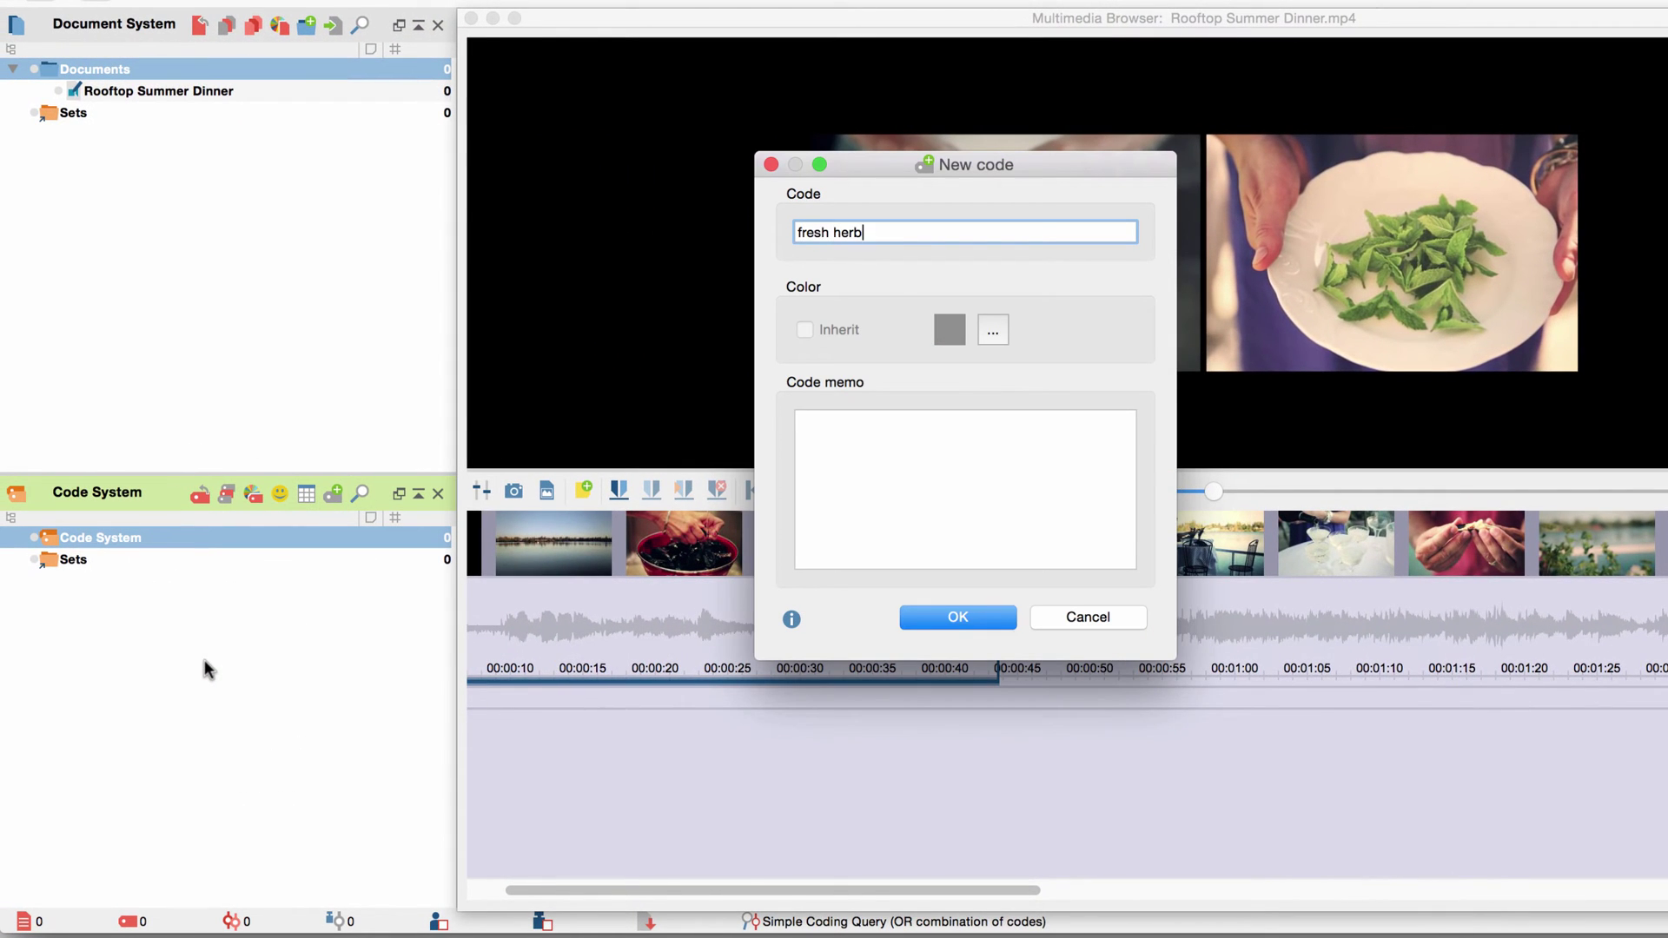
click(996, 330)
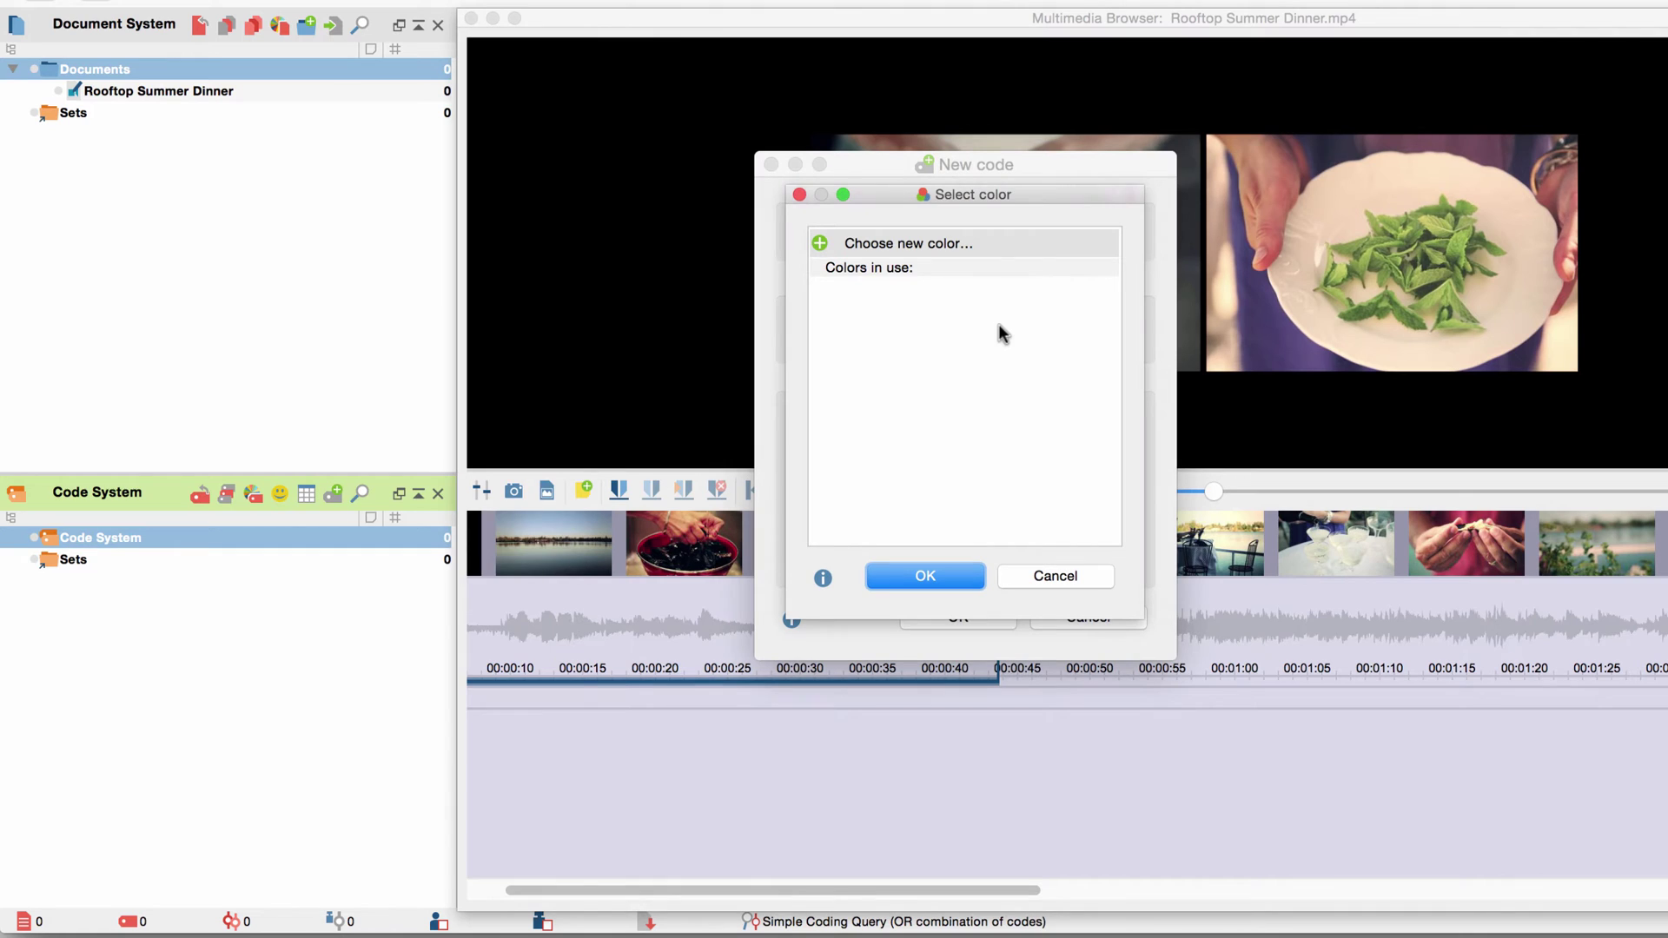
click(914, 251)
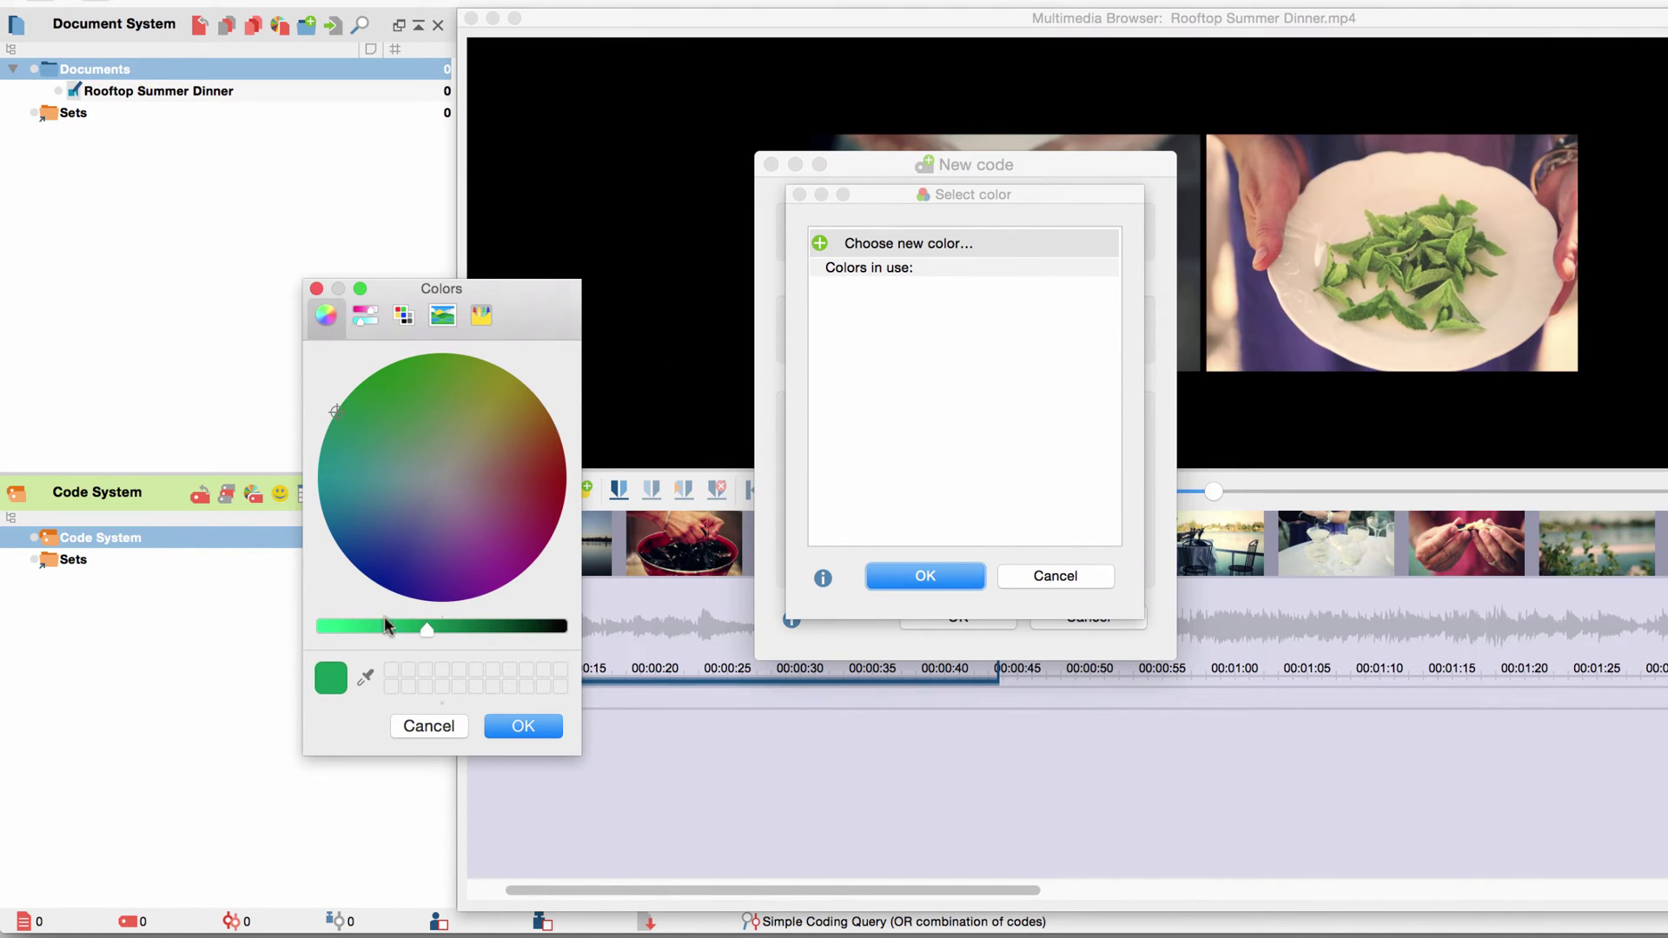
click(523, 728)
click(926, 610)
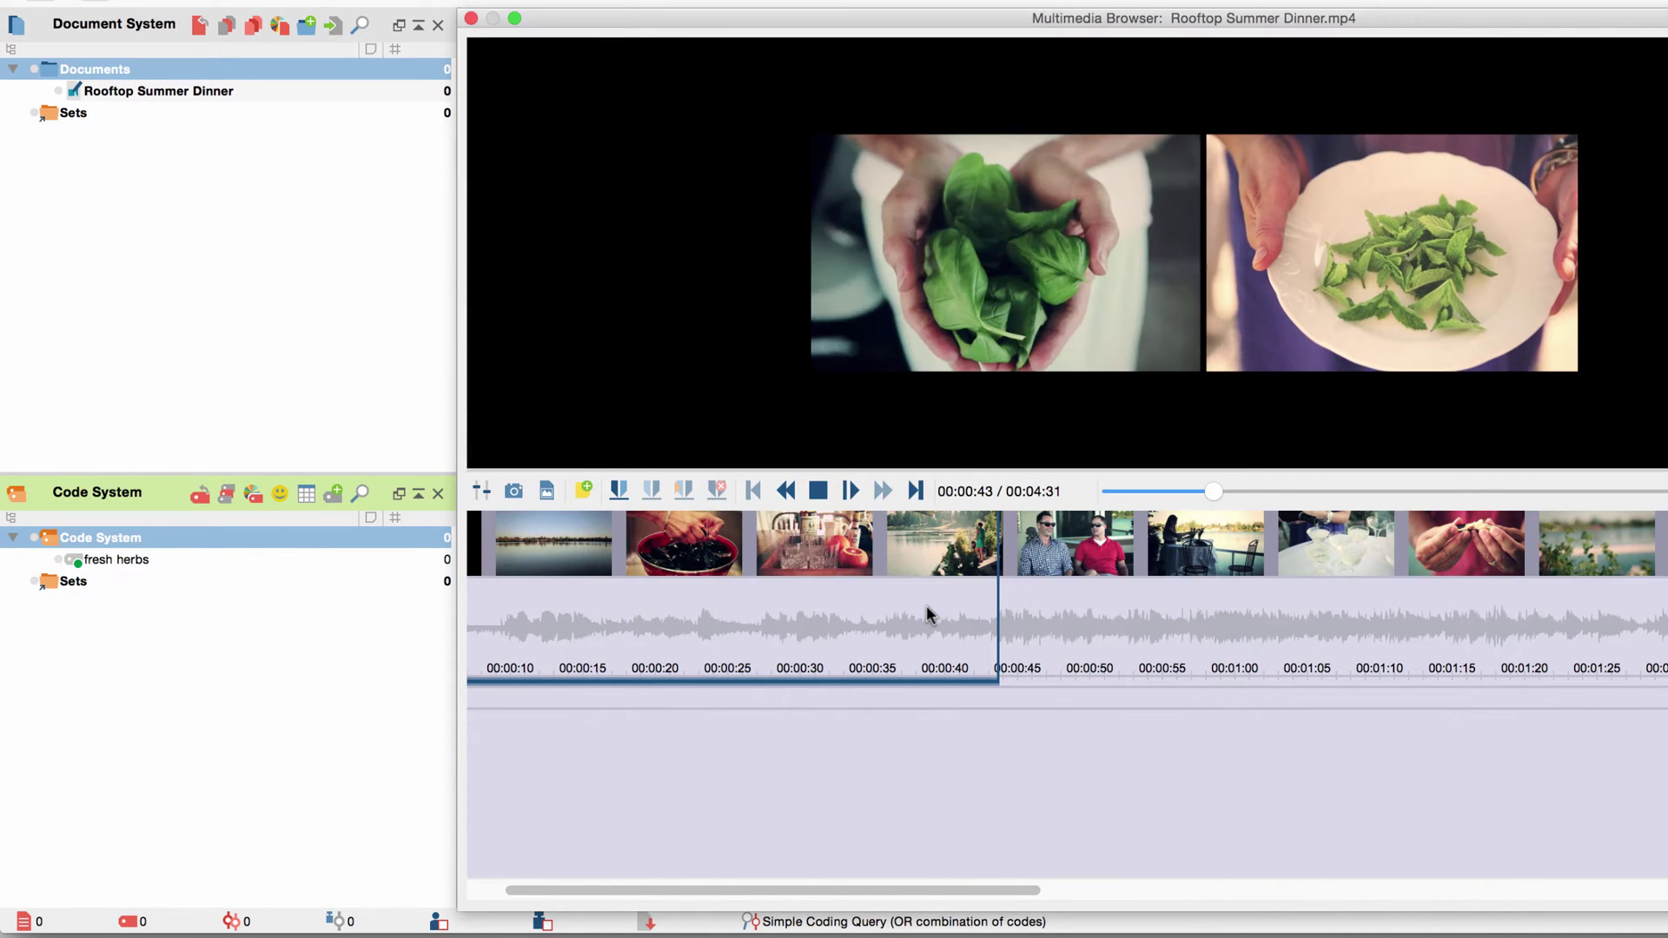
- Apply the fresh herbs code to a short waveform range ending at 00:00:43.4
mouse_move(972, 614)
mouse_down()
mouse_move(1014, 621)
mouse_move(993, 624)
mouse_up()
click(172, 567)
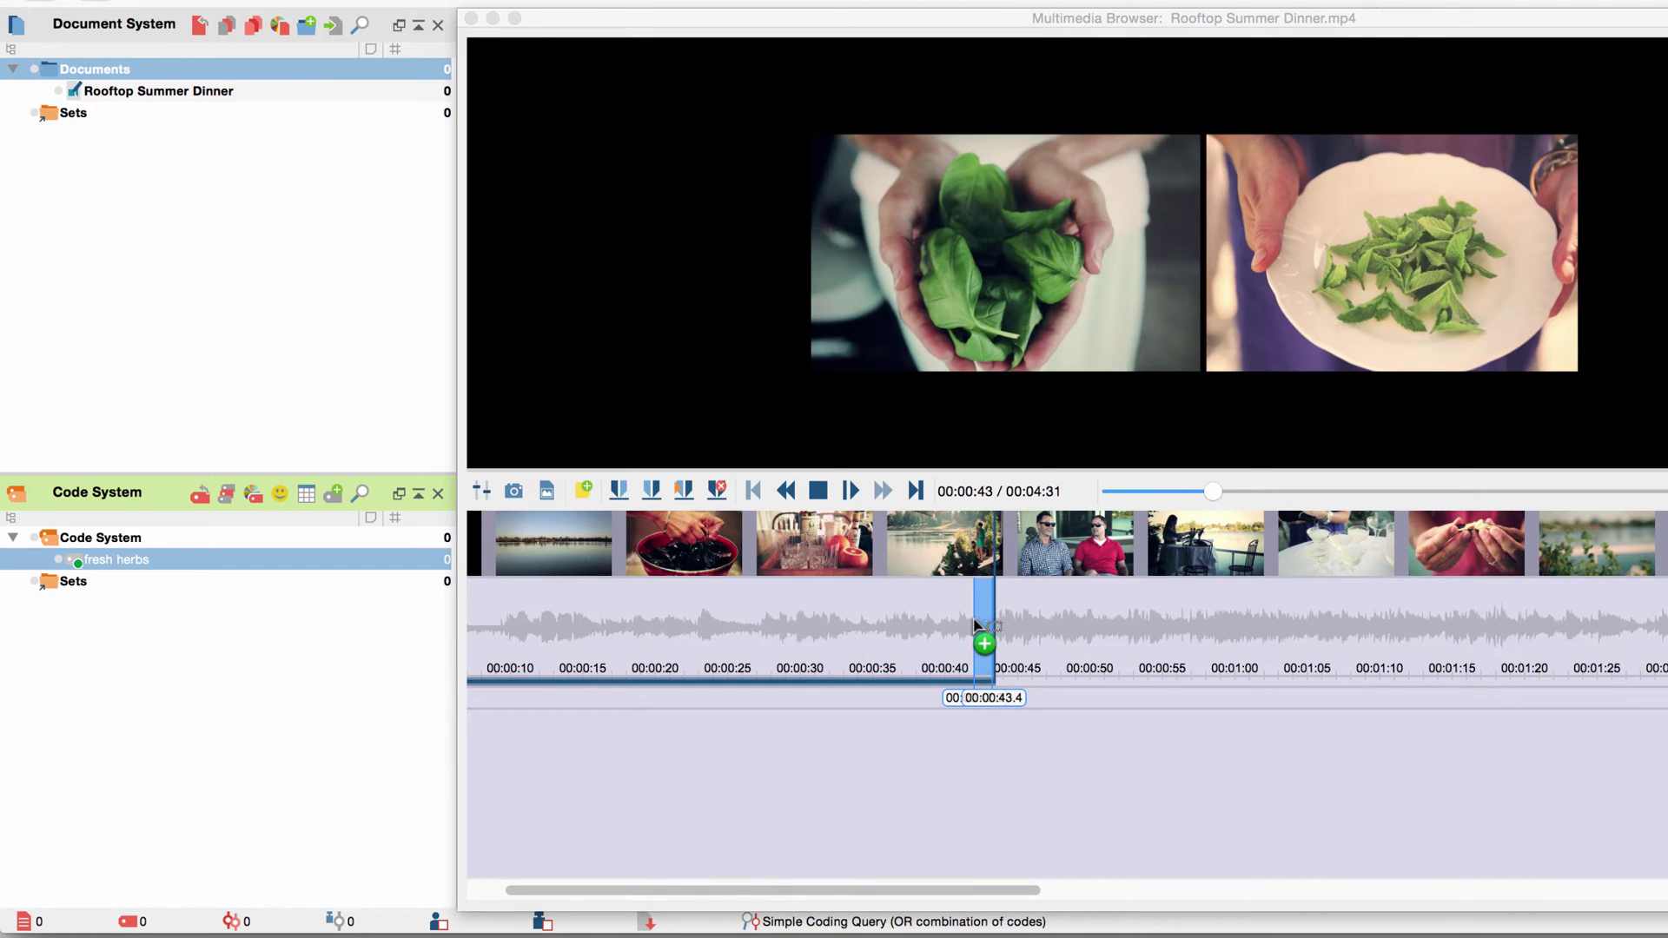
click(927, 737)
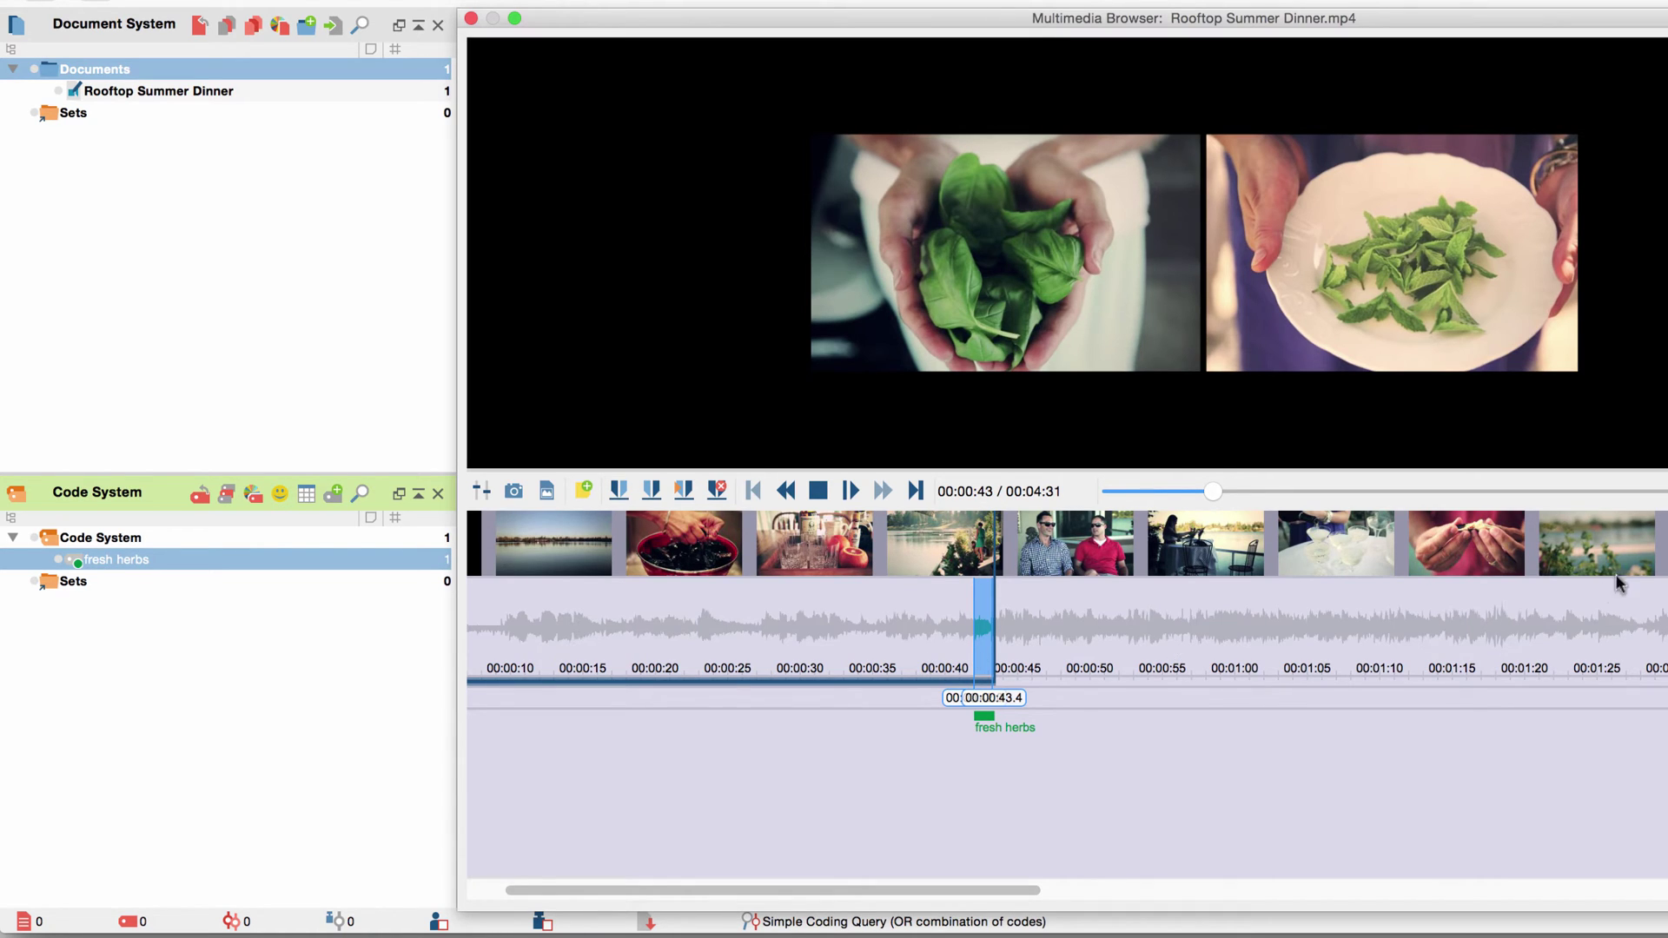
scroll(1067, 626, left, 2)
scroll(1067, 626, up, 3)
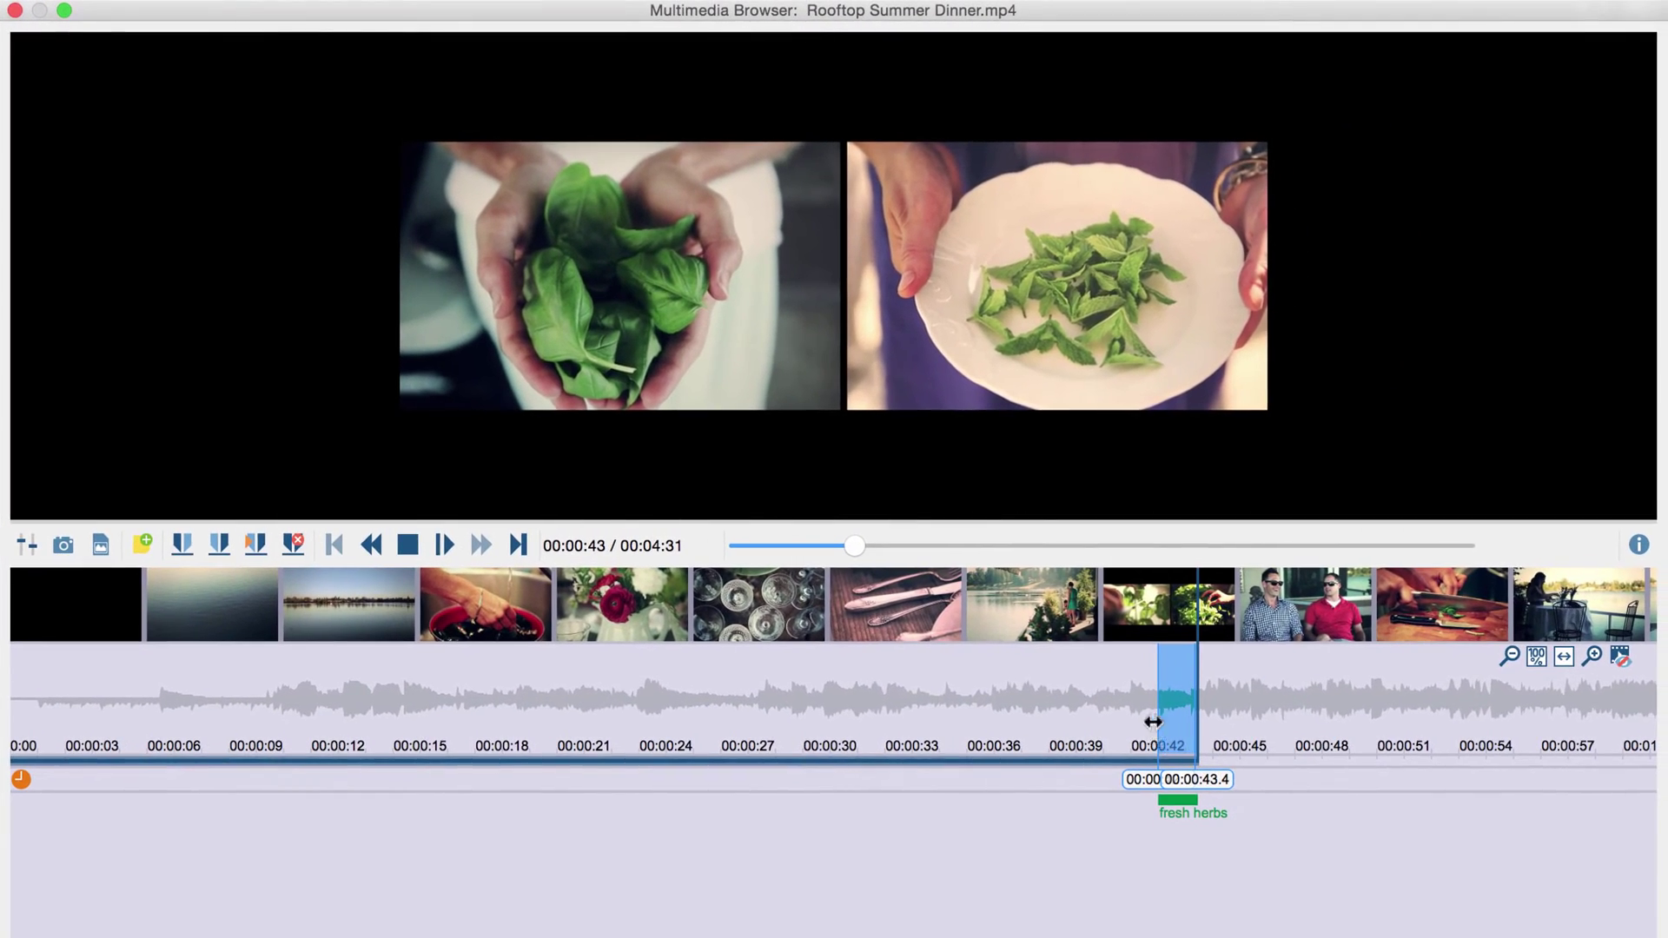
- Recode the fresh herbs coding to a wider range starting at 00:00:36.7
drag(1156, 718, 1014, 710)
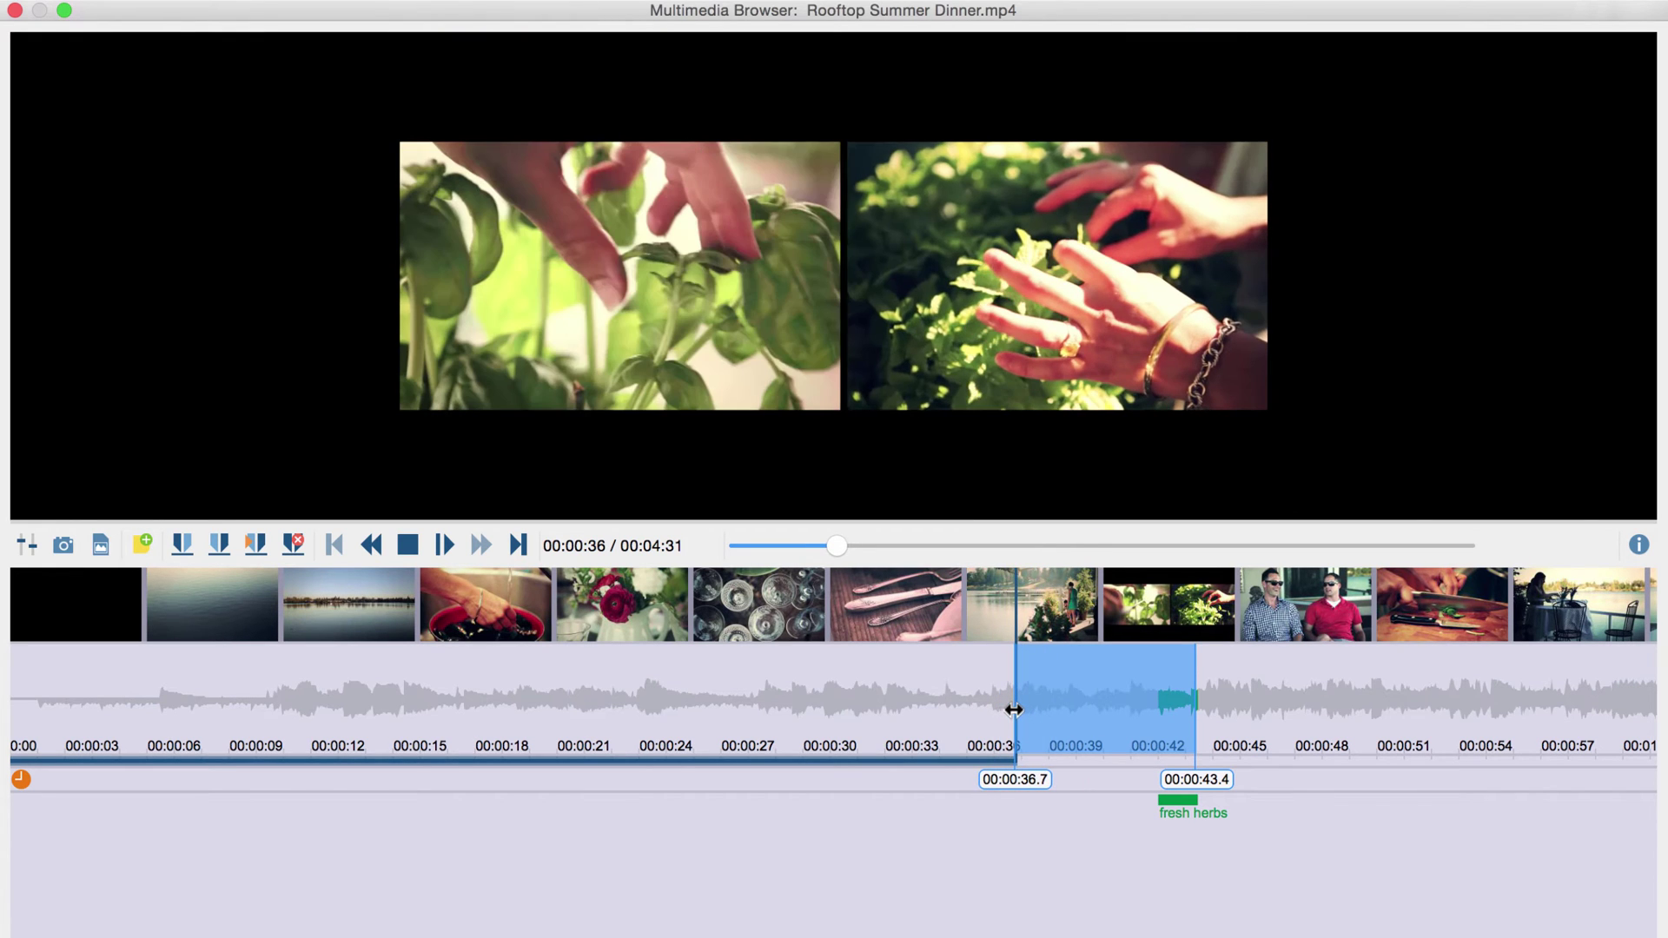
right_click(1187, 806)
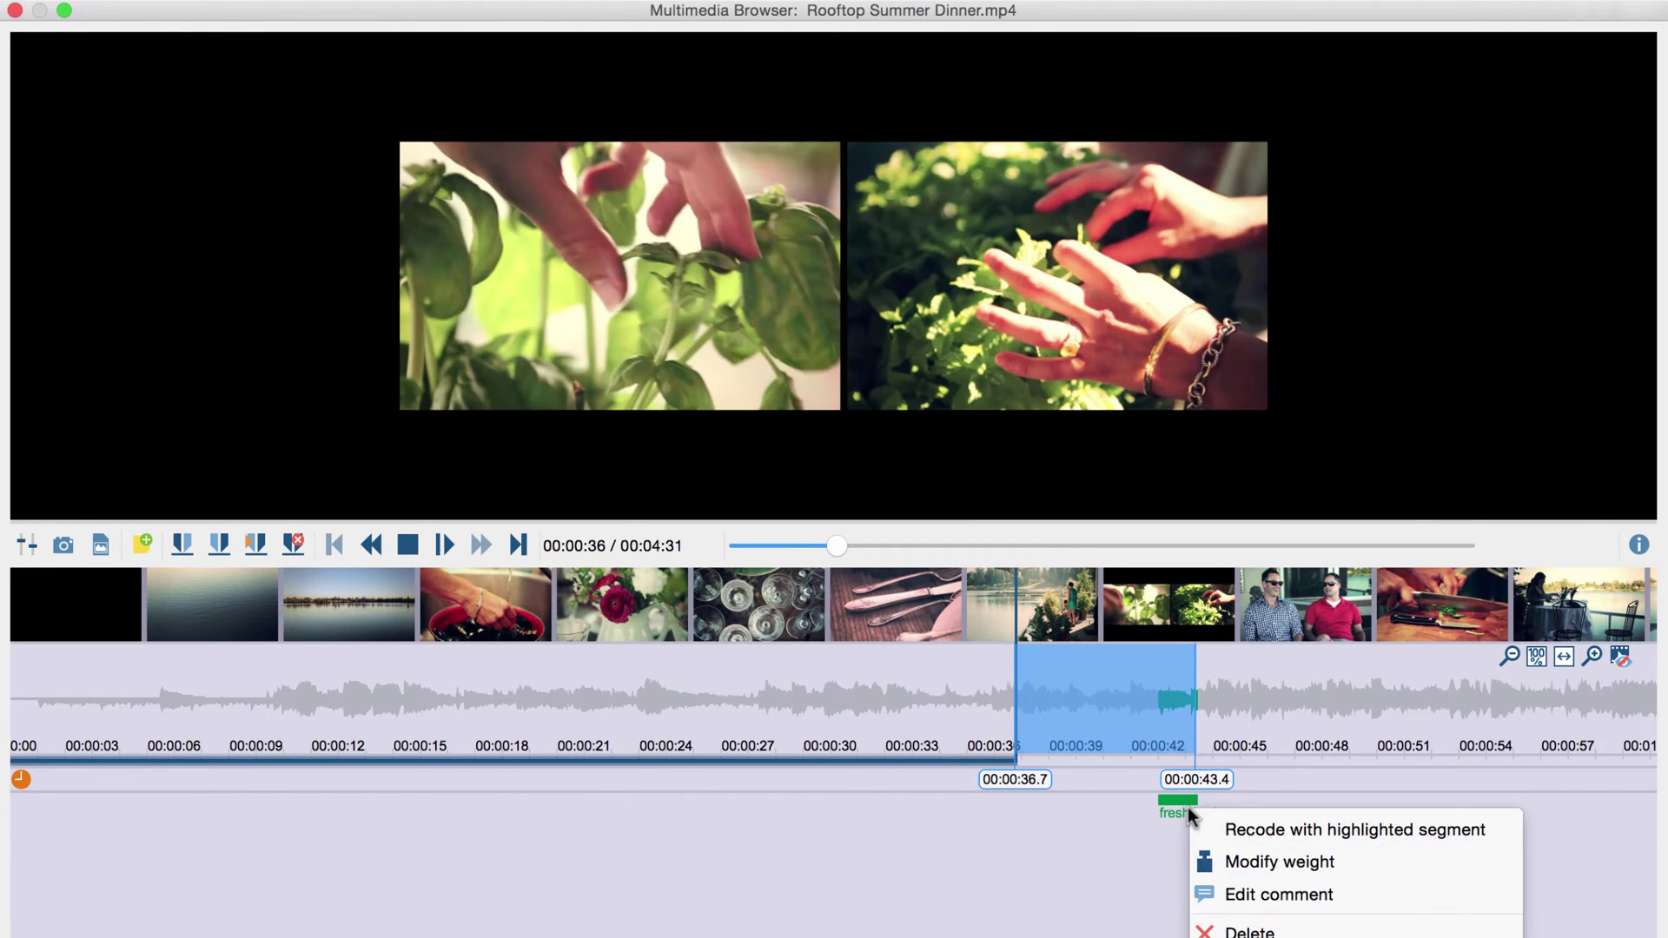
click(1256, 829)
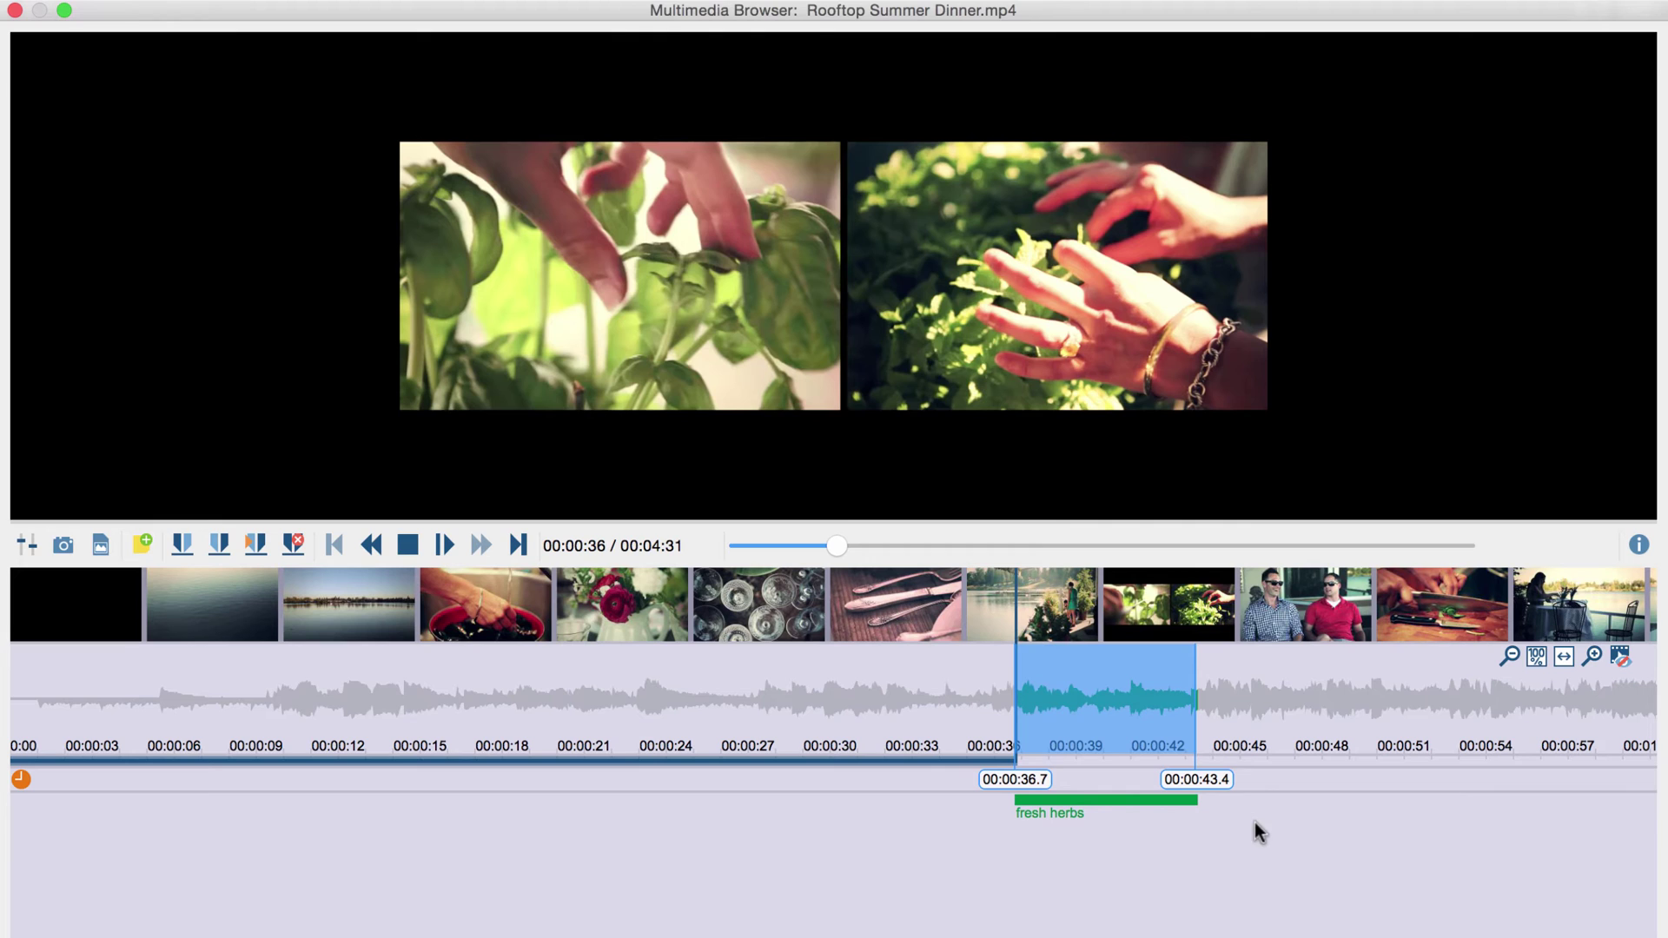
click(1211, 711)
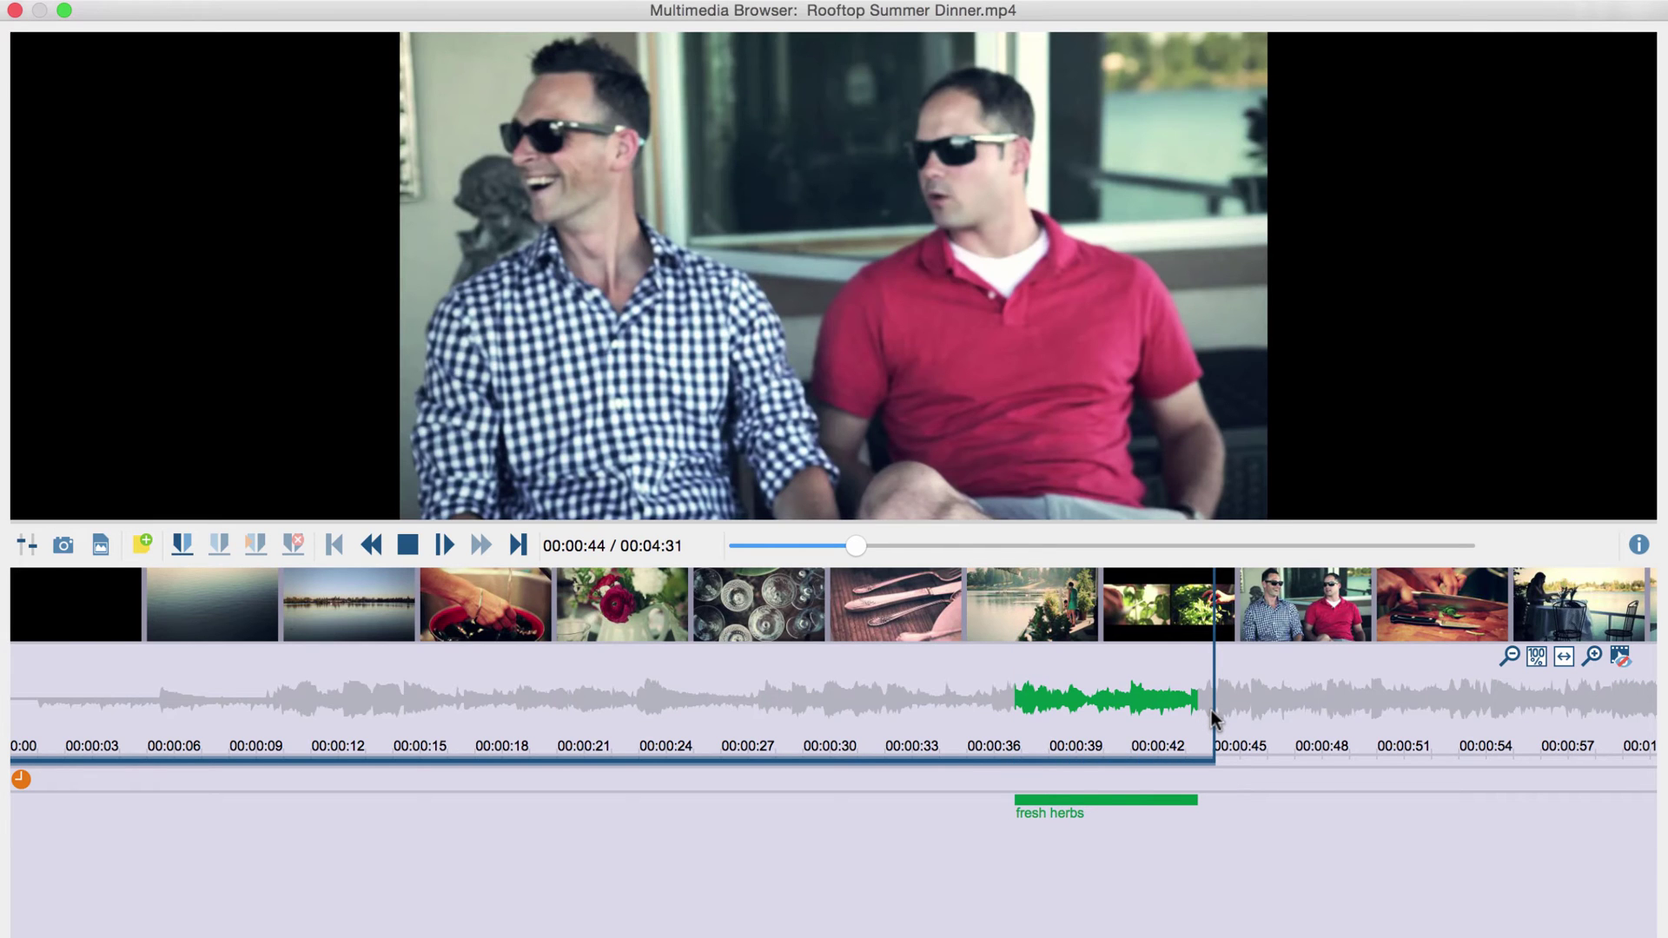
- Delete the fresh herbs coding and confirm the deletion
right_click(1099, 801)
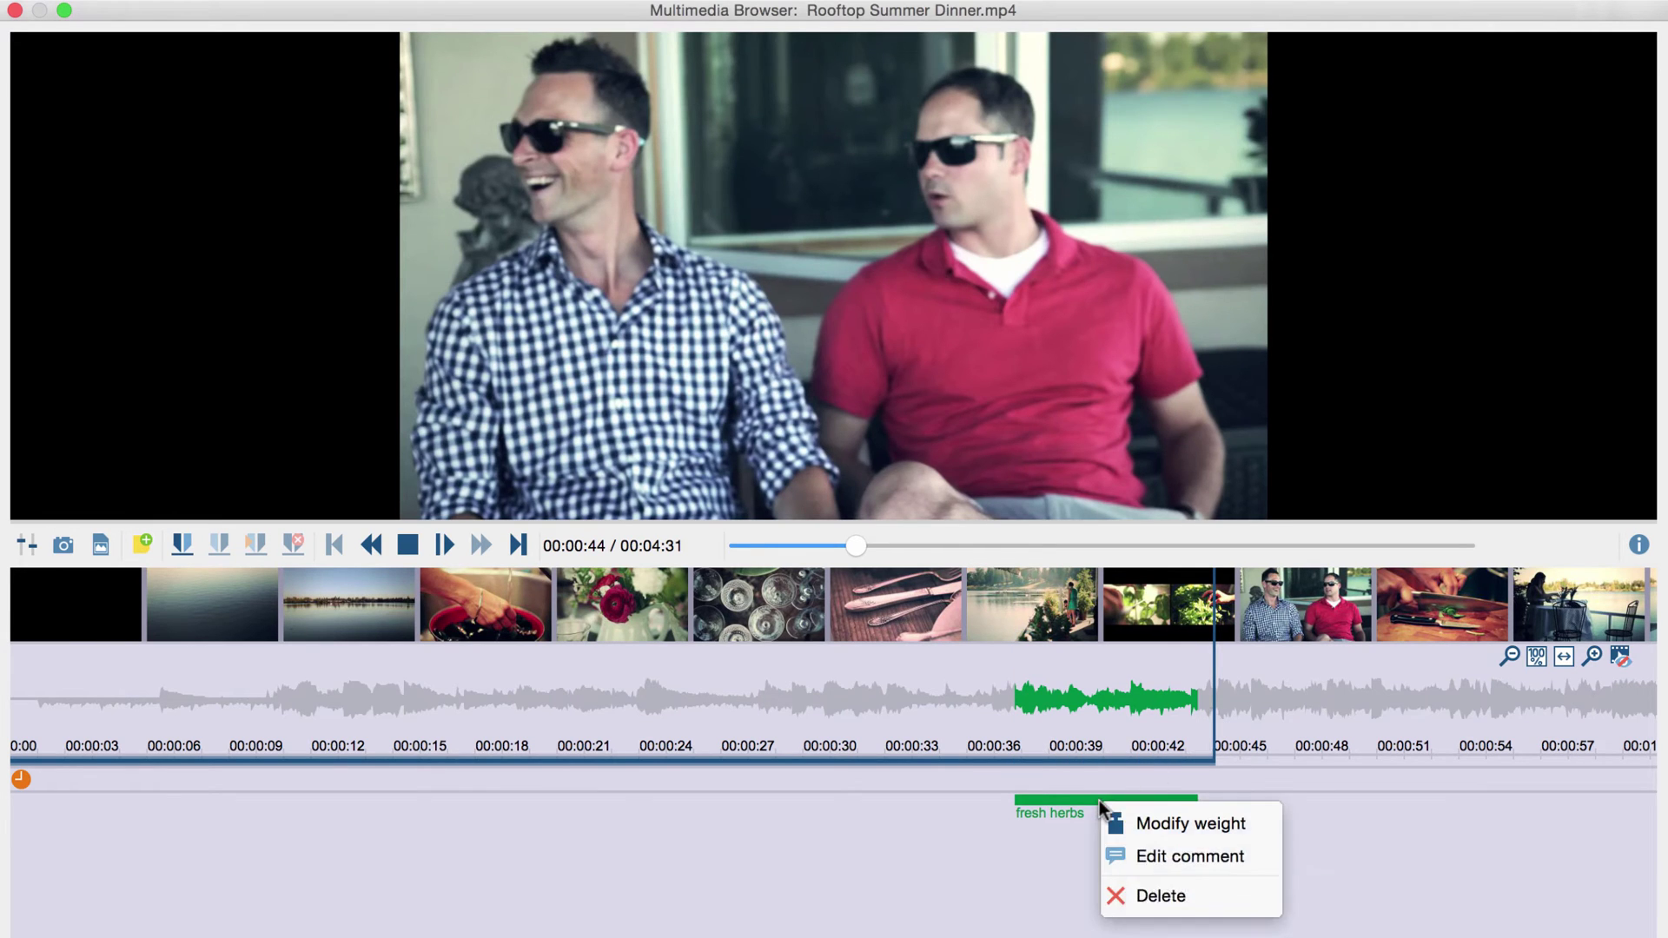
click(1134, 896)
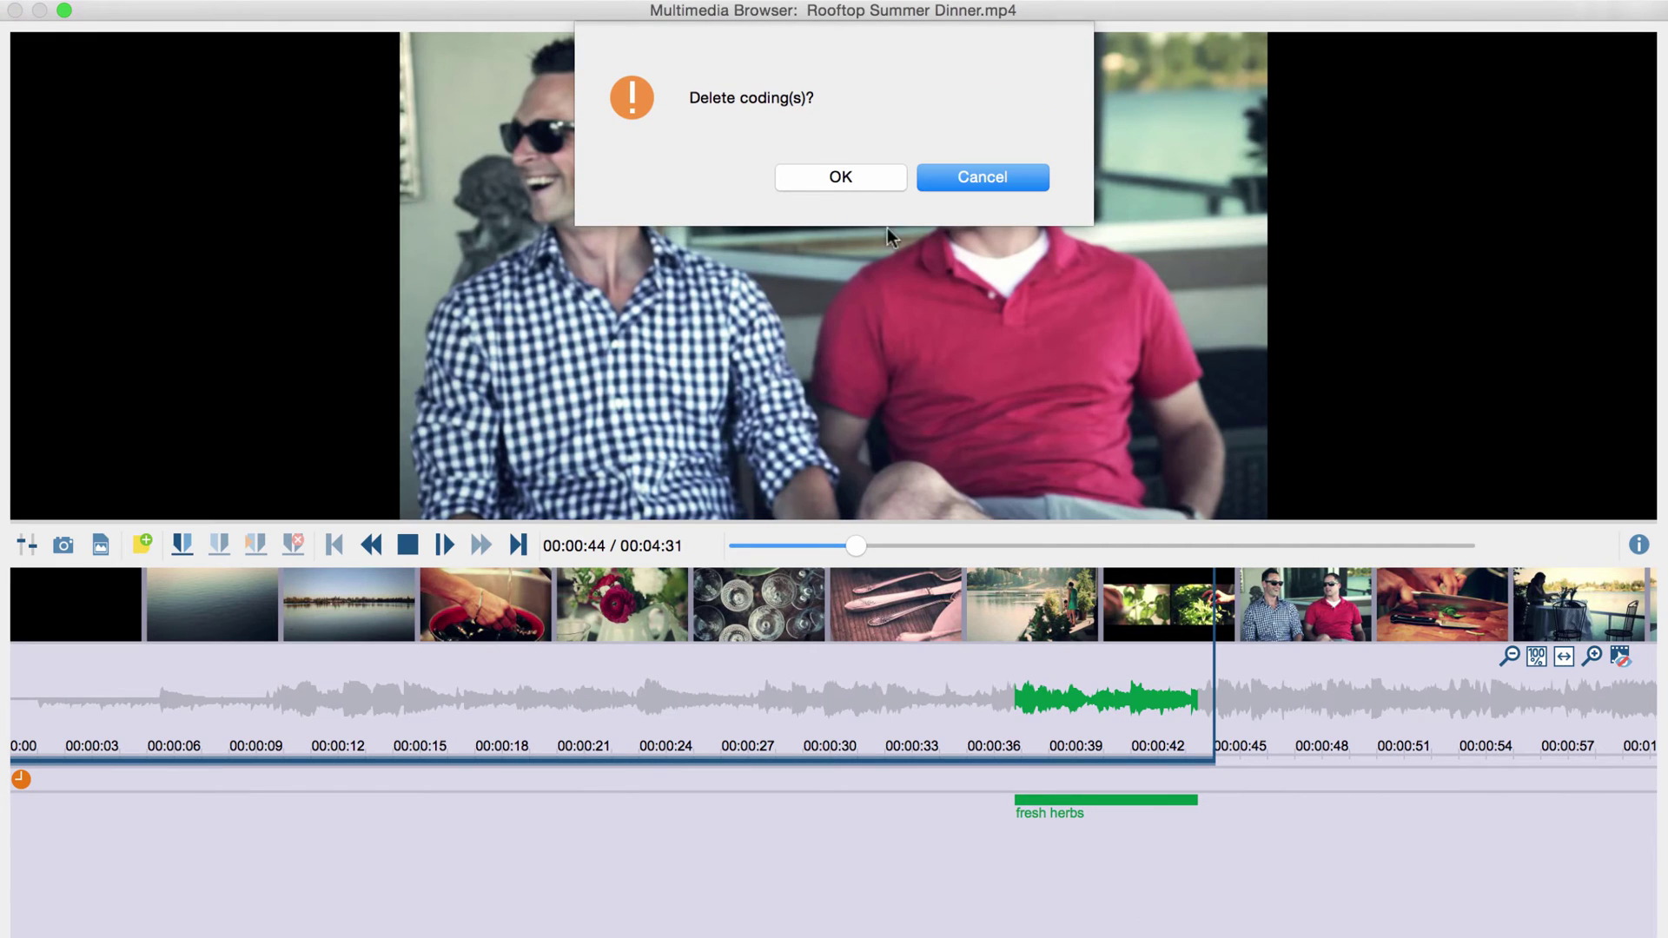
click(841, 178)
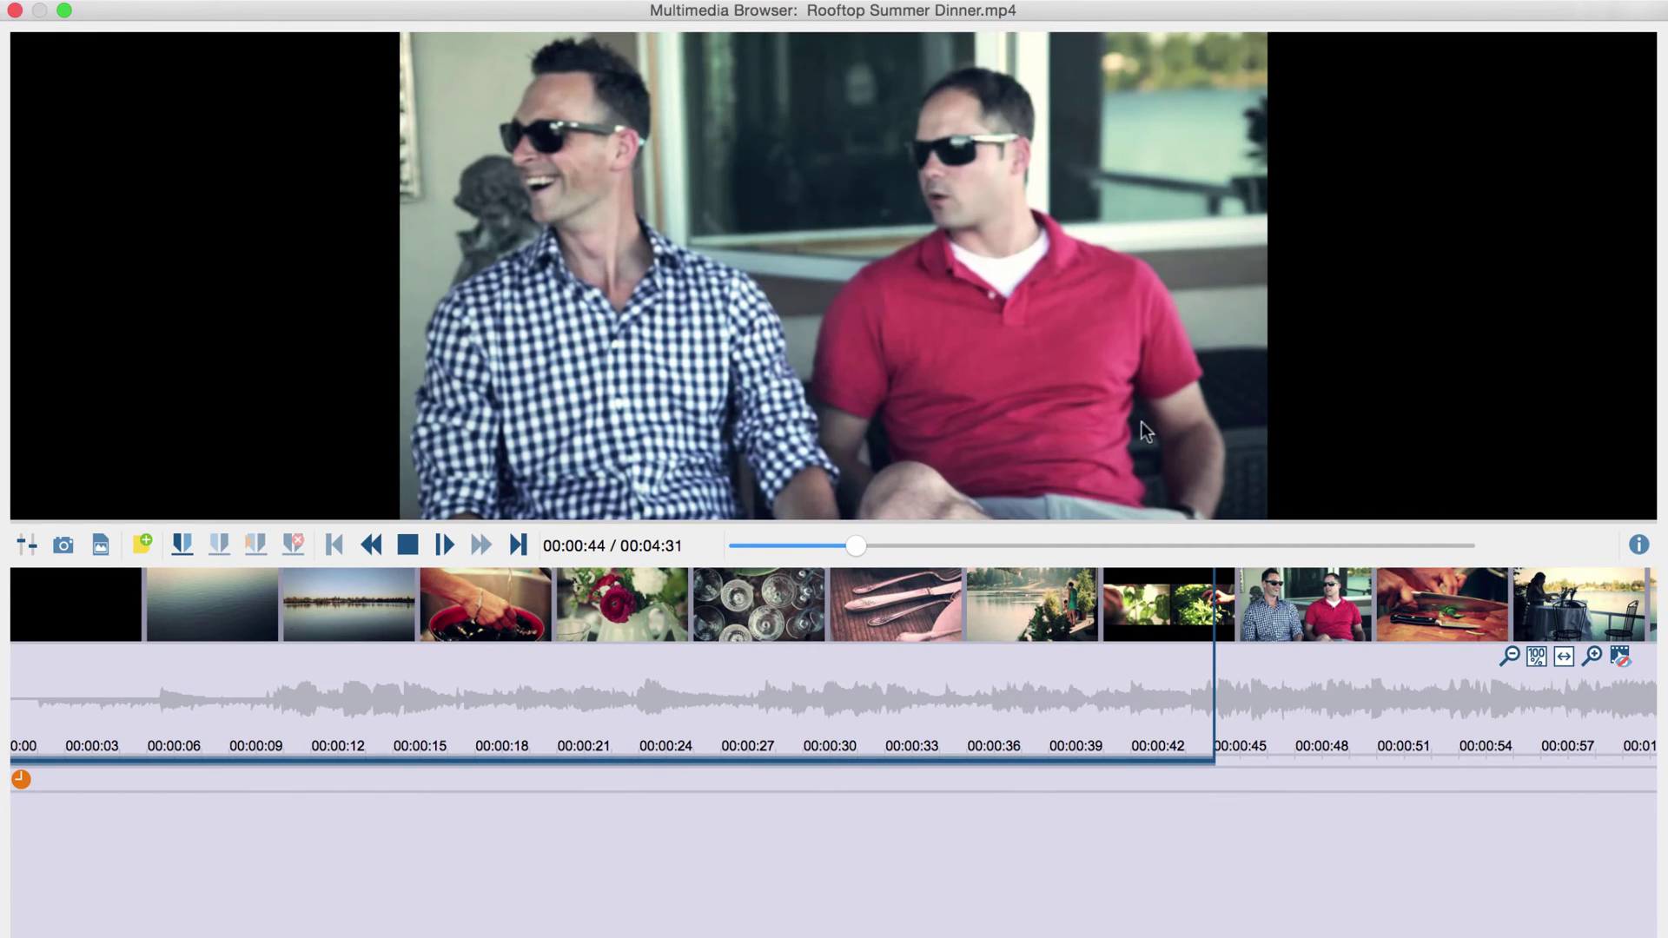
- Set start and end markers for a clip from 00:00:39.0 to 00:00:43.3
click(1079, 669)
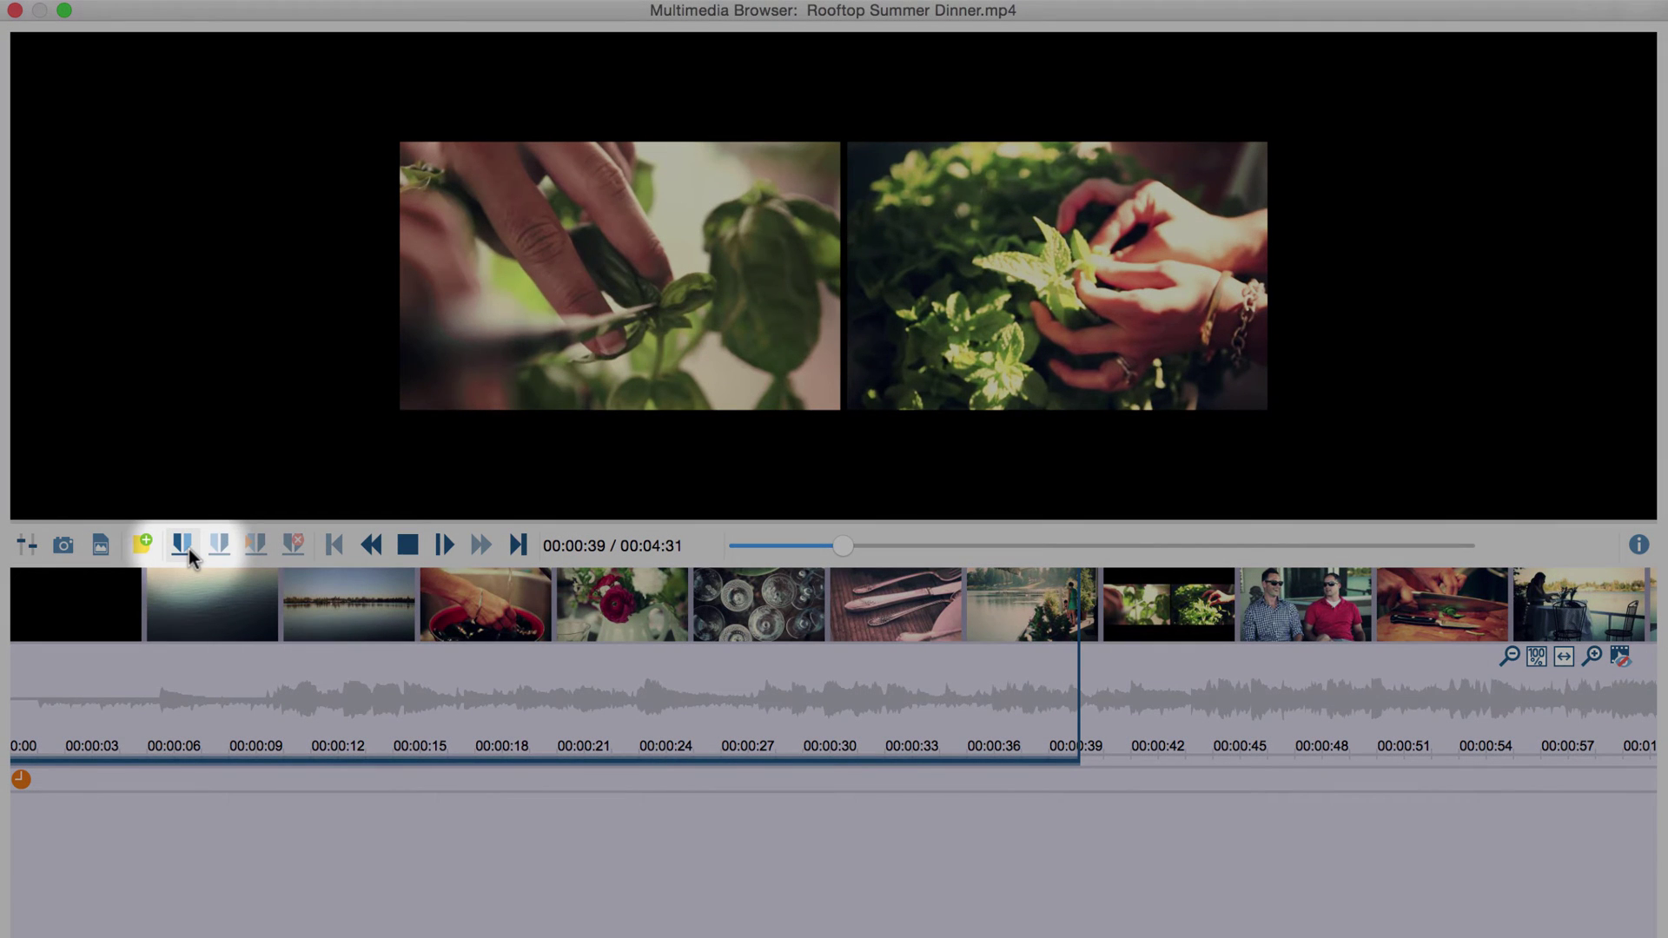
click(190, 549)
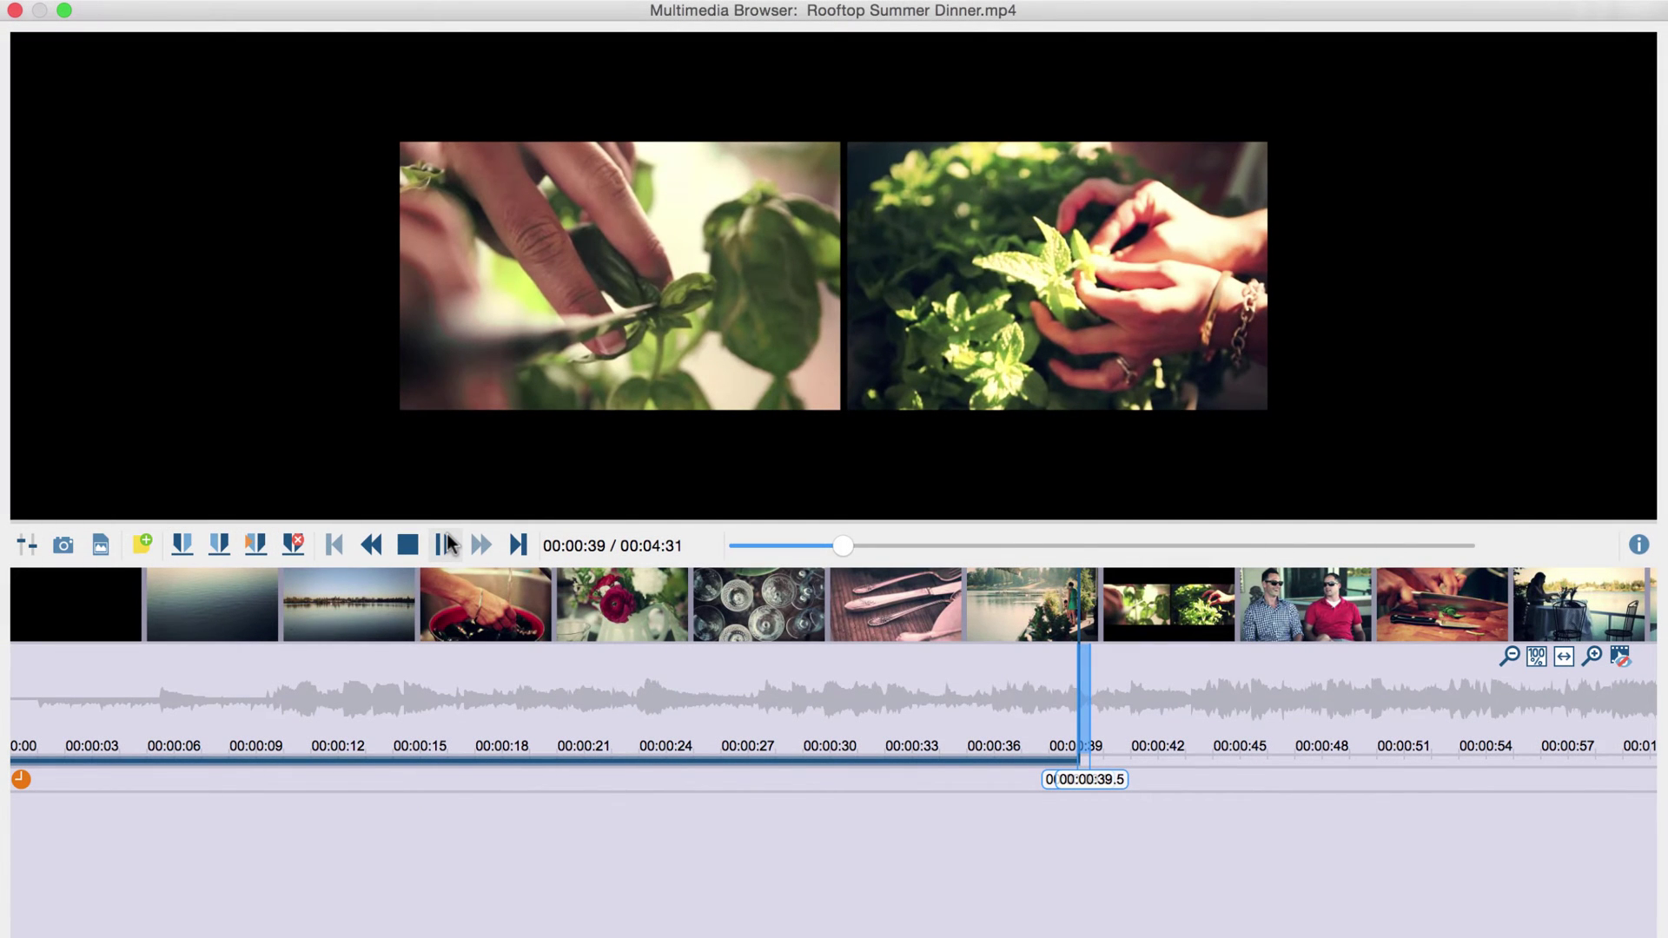
click(448, 545)
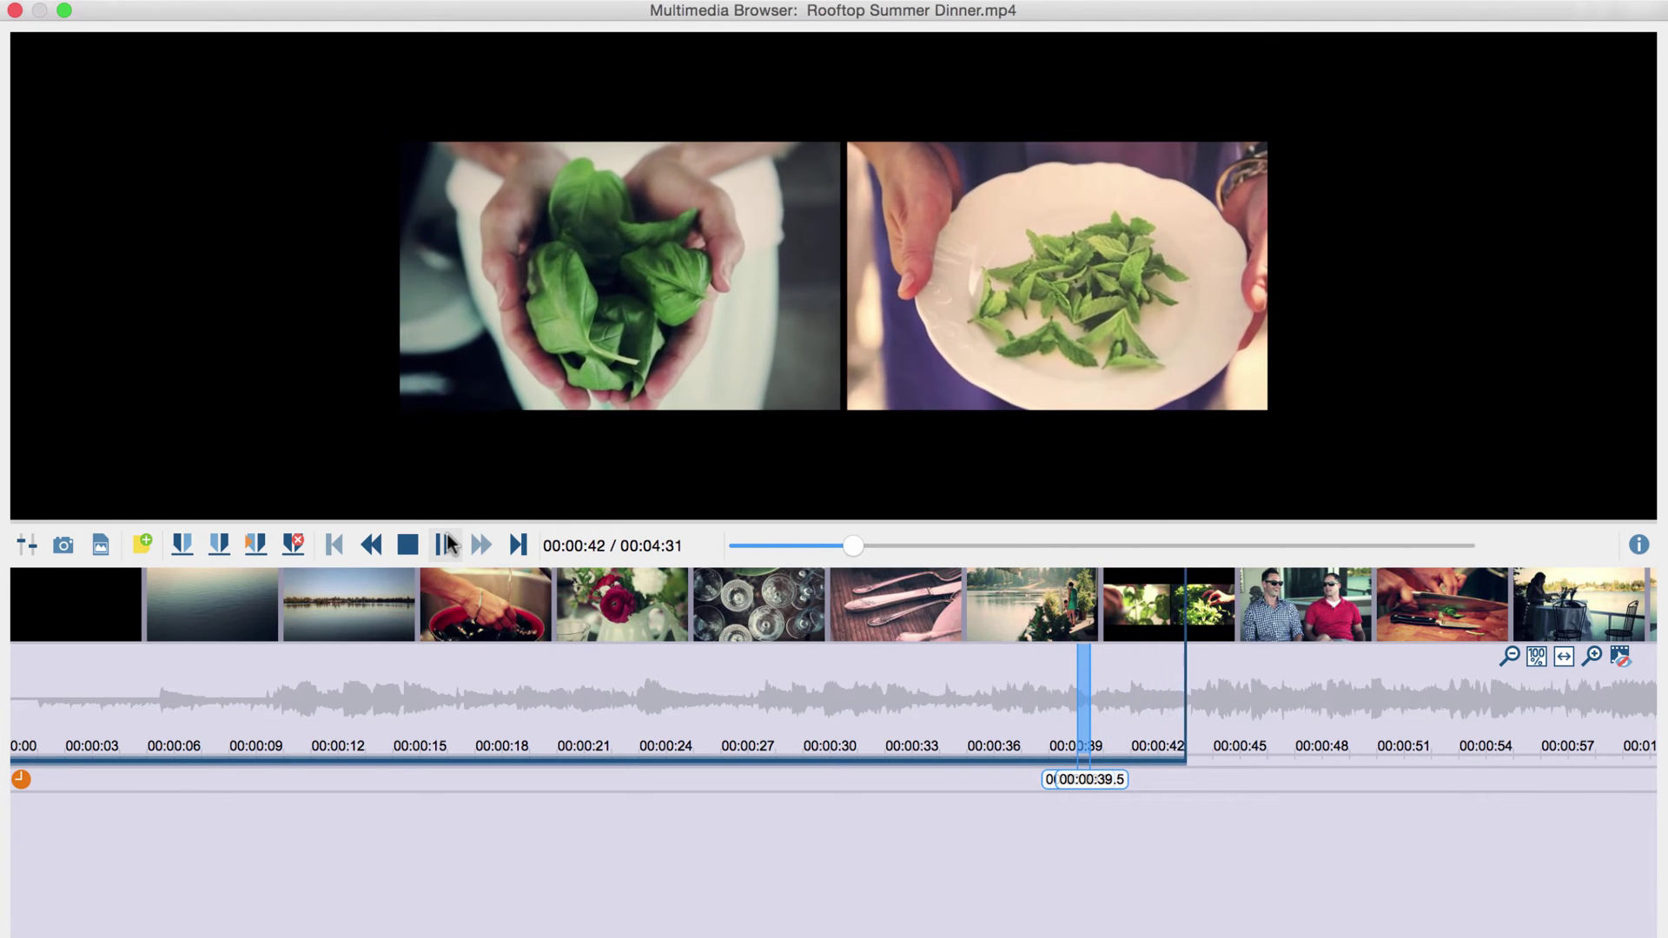
click(448, 545)
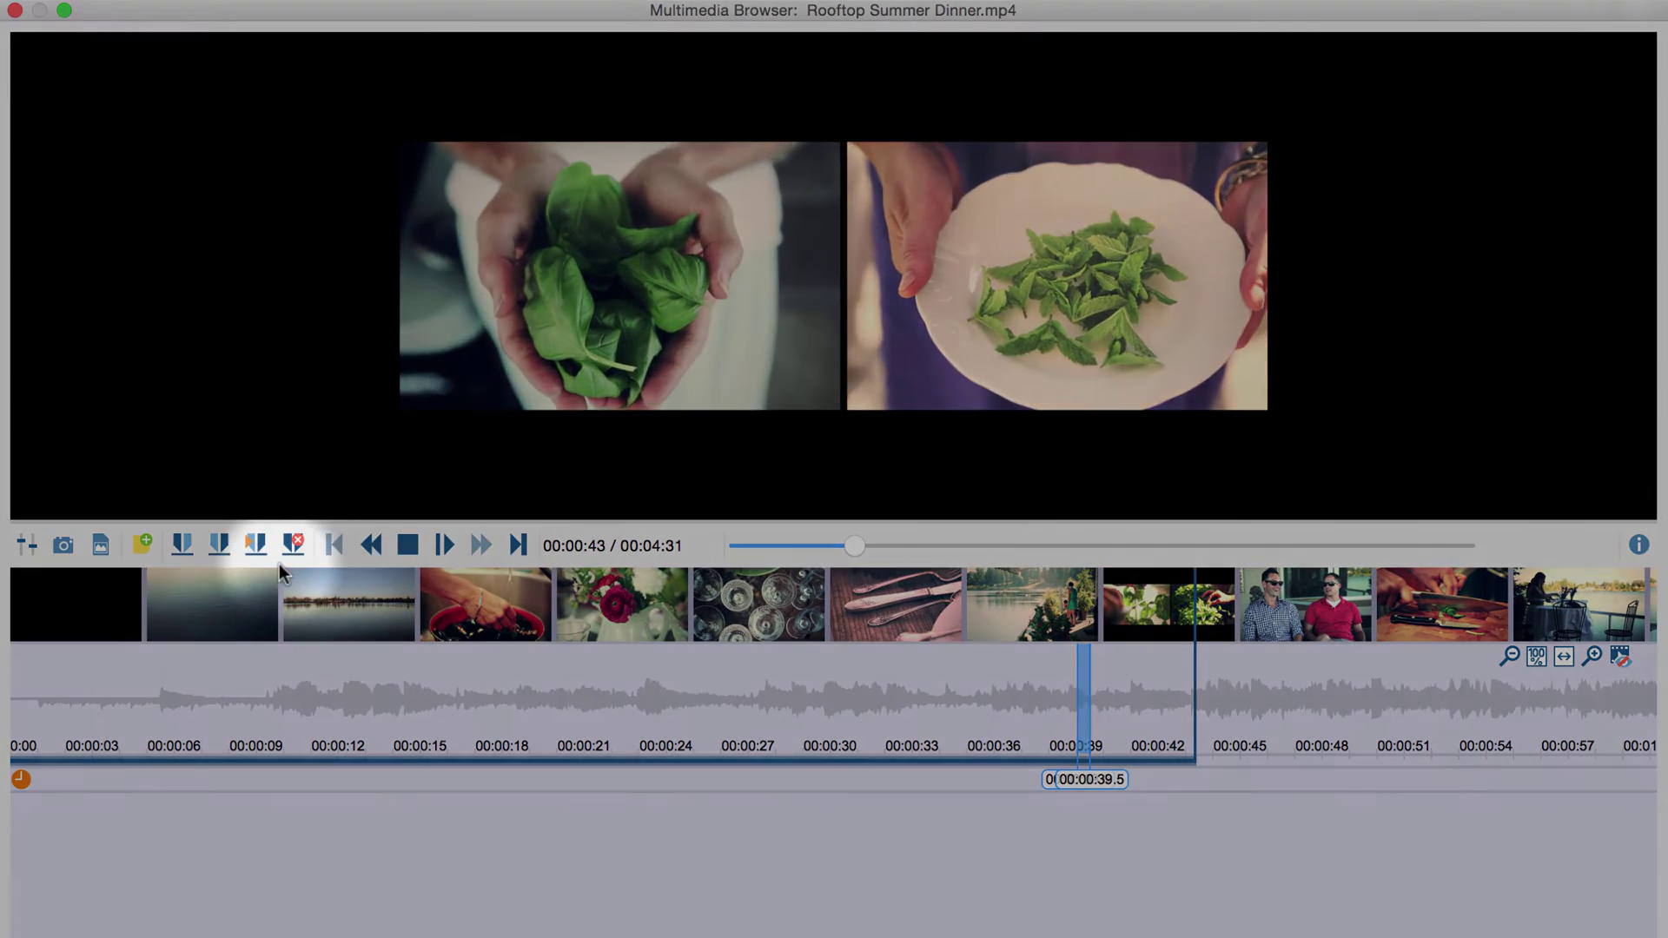
click(219, 545)
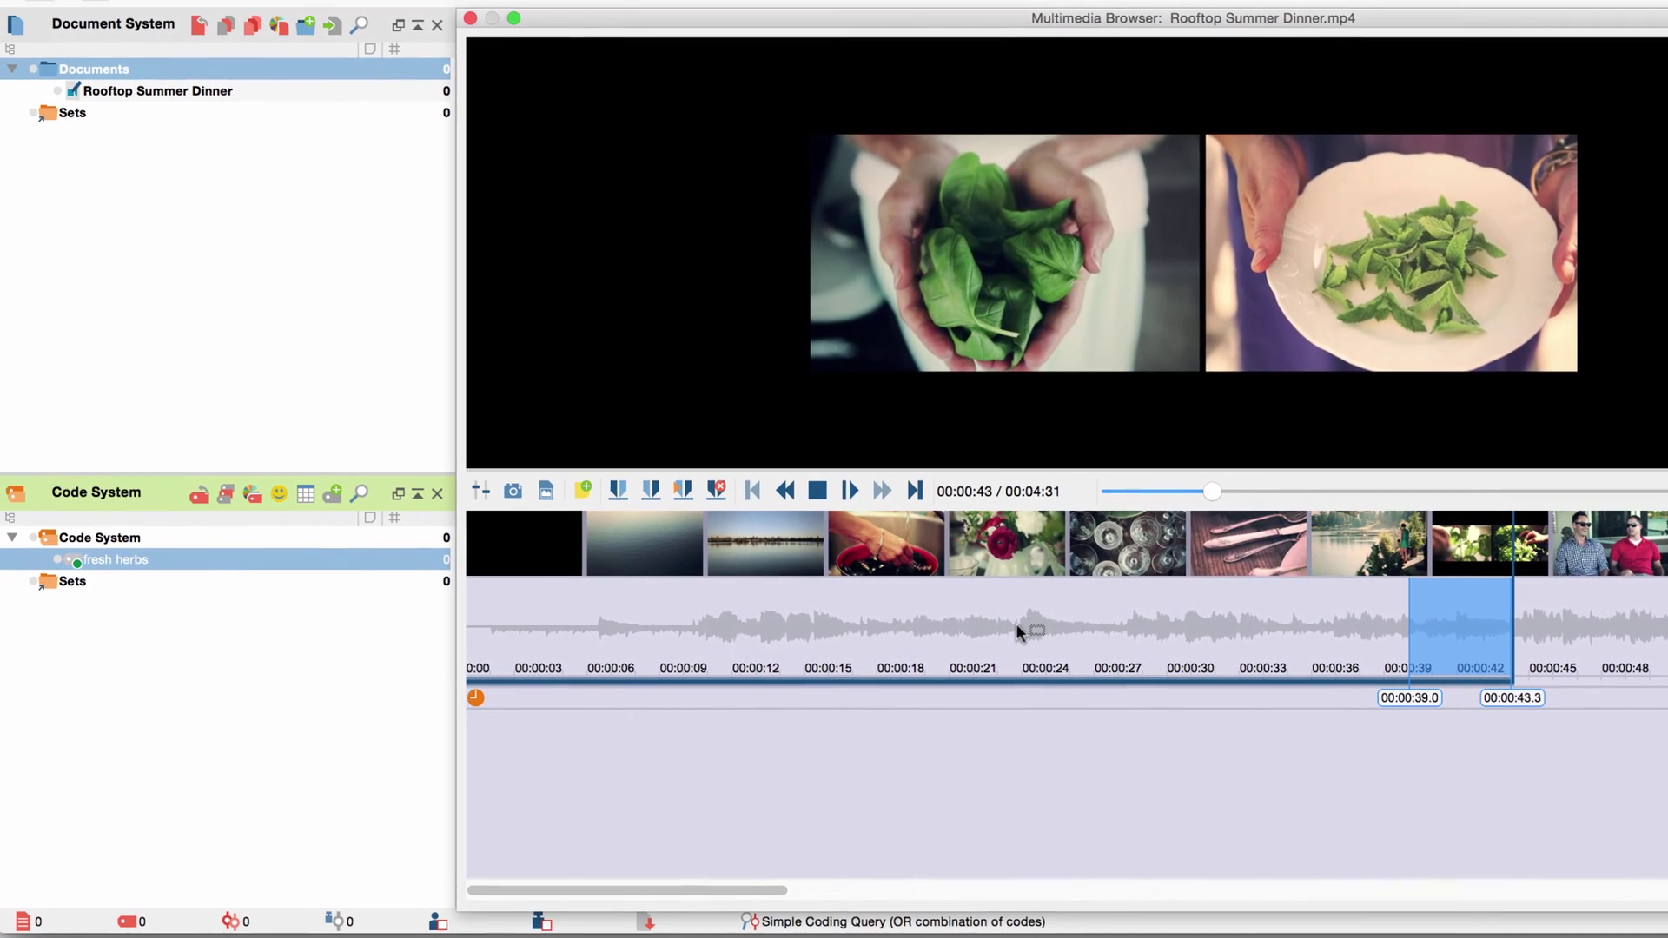
- Code the marked clip as fresh herbs and narrow the Multimedia Browser window
drag(184, 553, 181, 555)
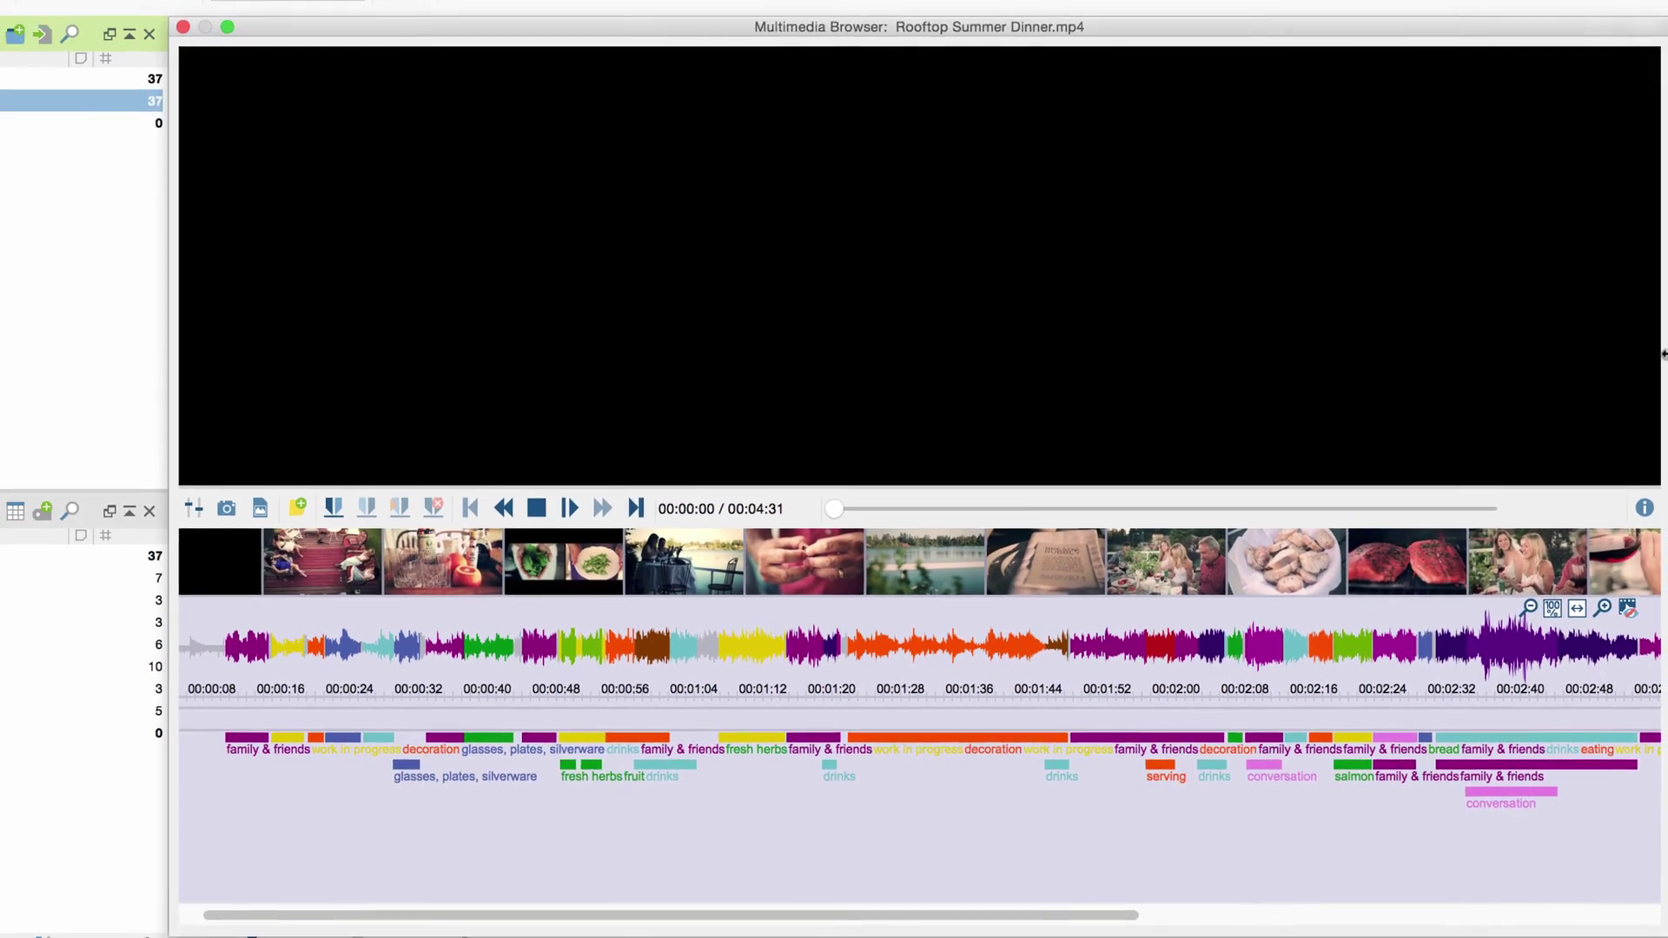
drag(1663, 353, 1166, 370)
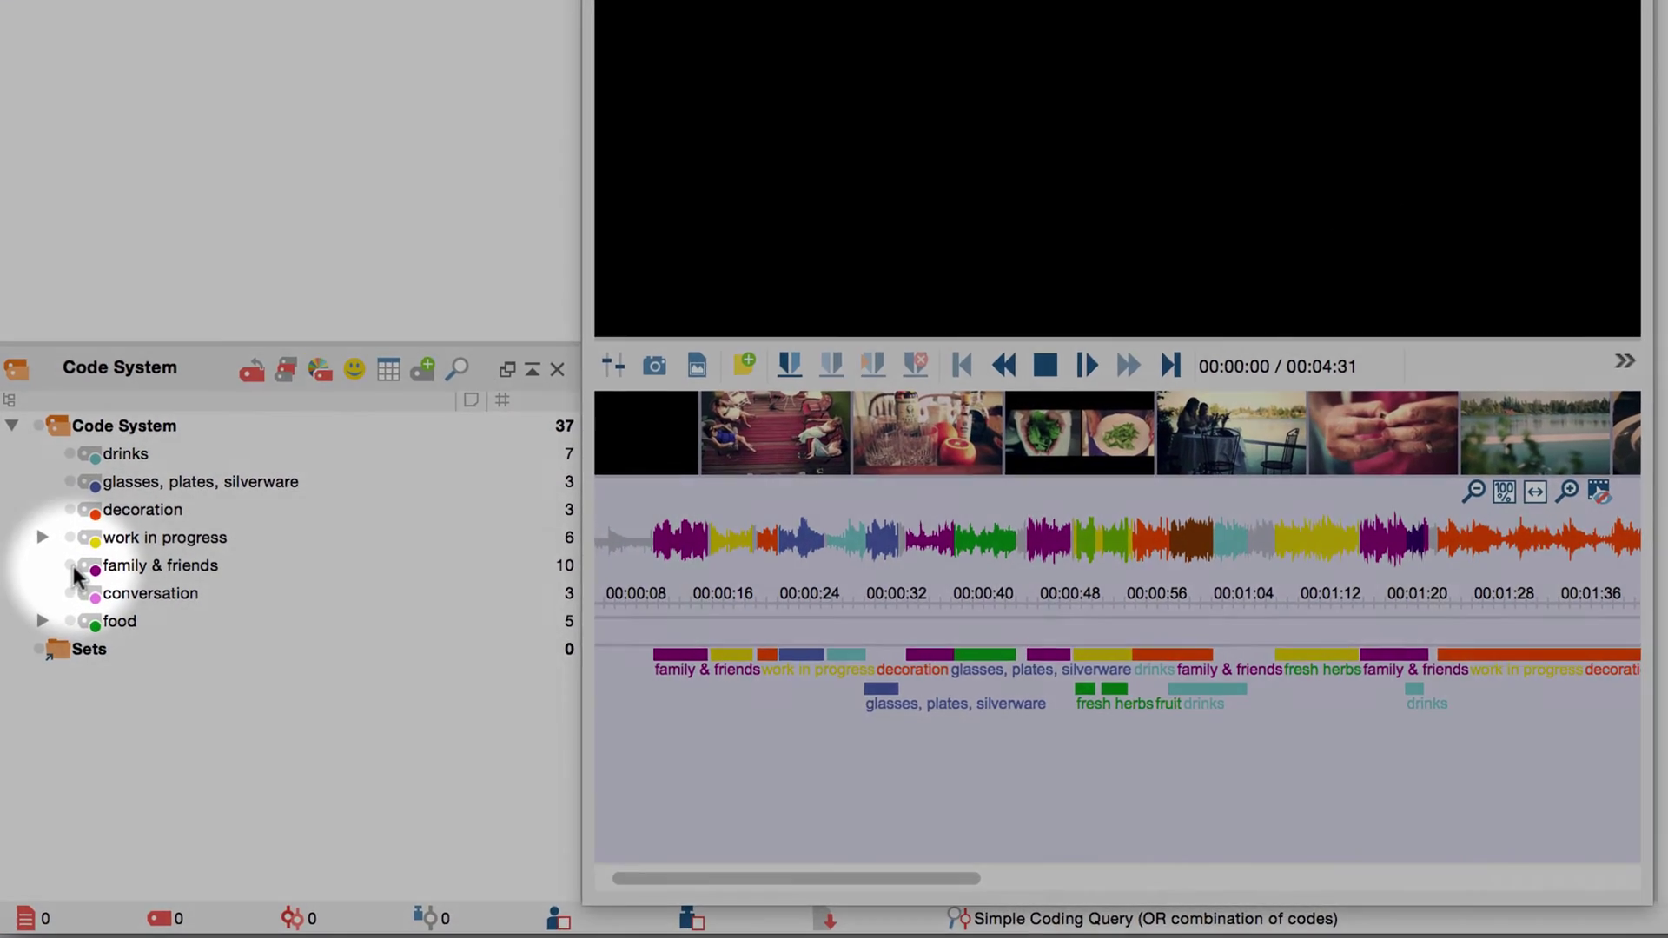
- Activate family & friends and play its retrieved segments, from 00:00:44.0 to the last one
click(87, 591)
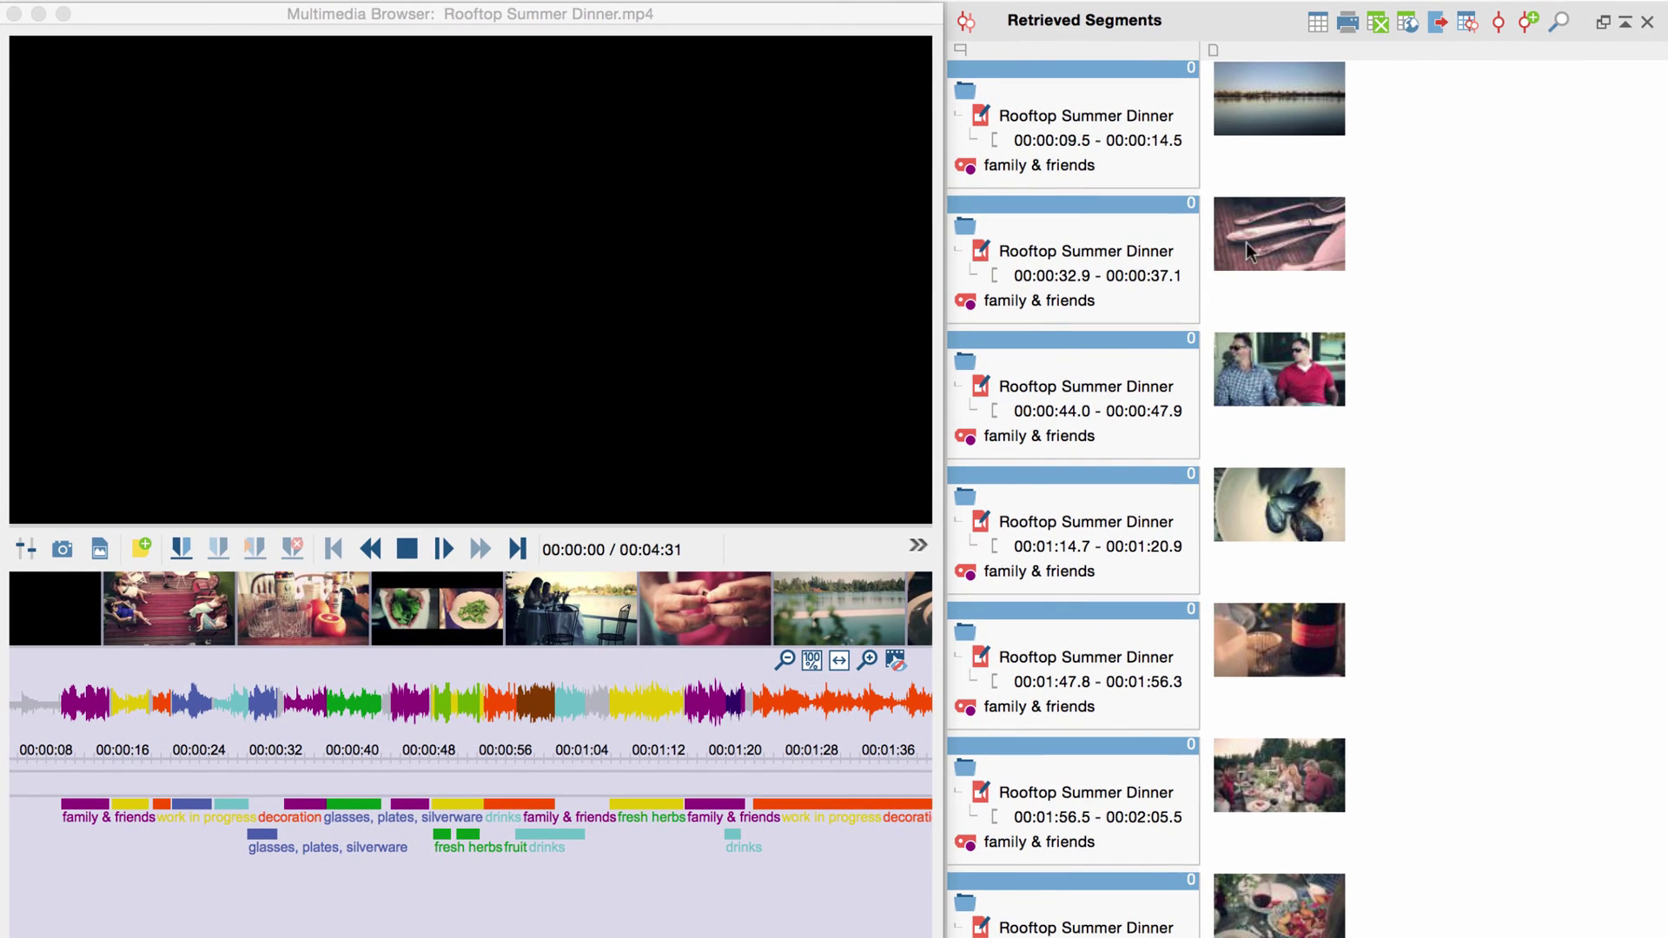
scroll(1396, 223, down, 3)
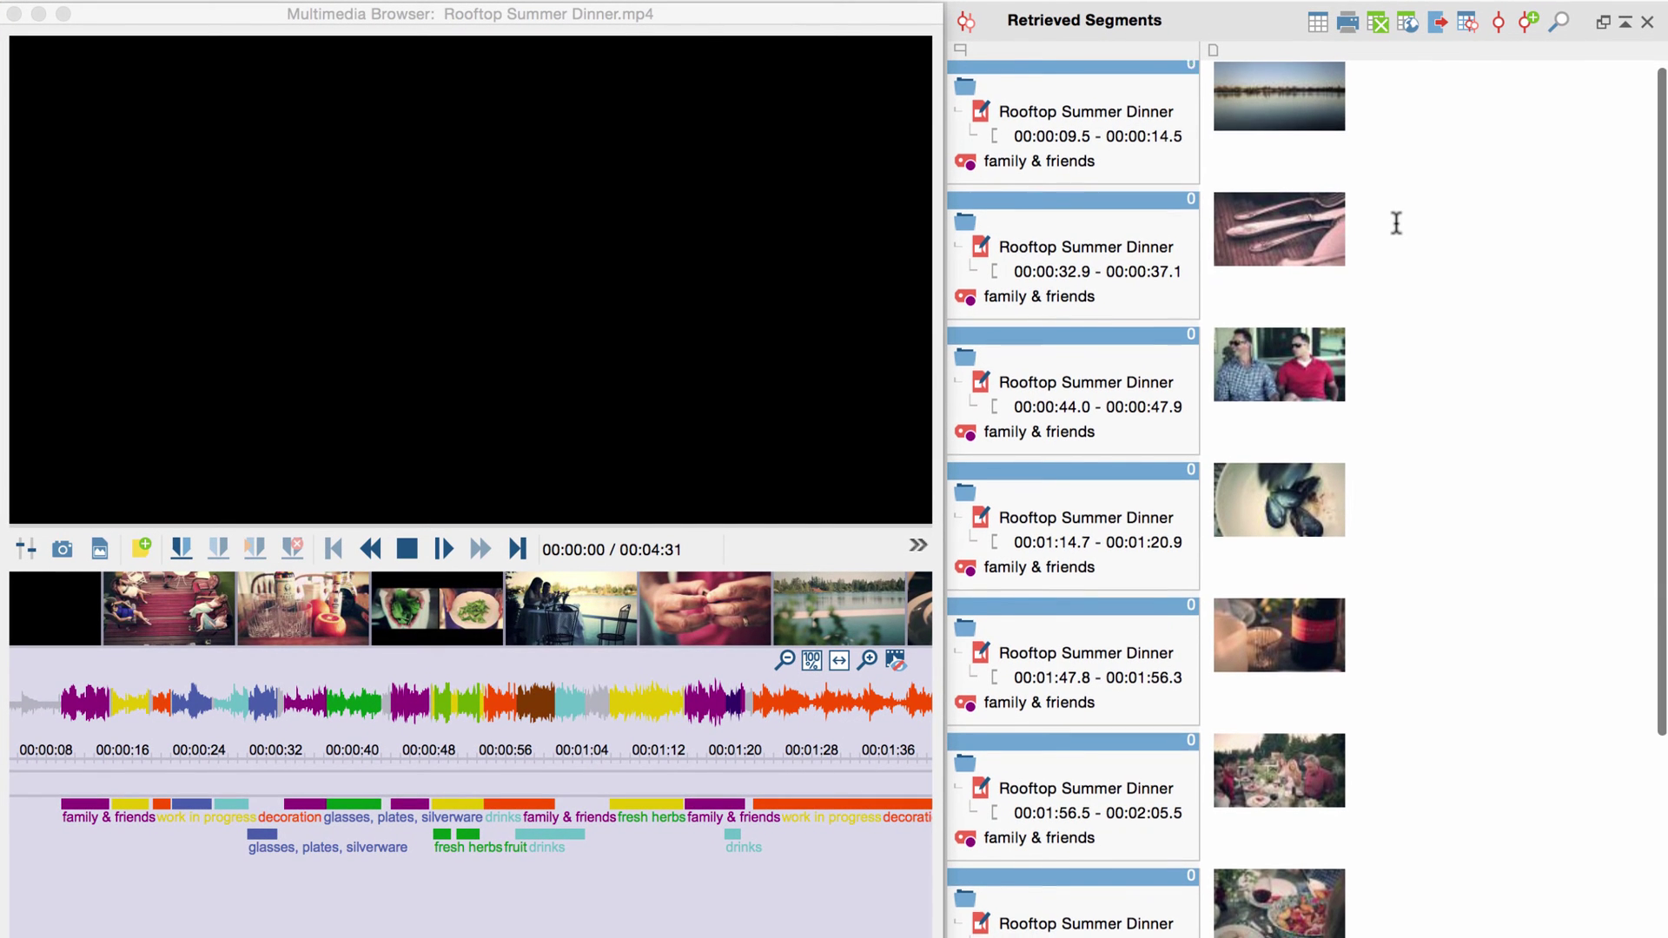
scroll(1396, 223, down, 5)
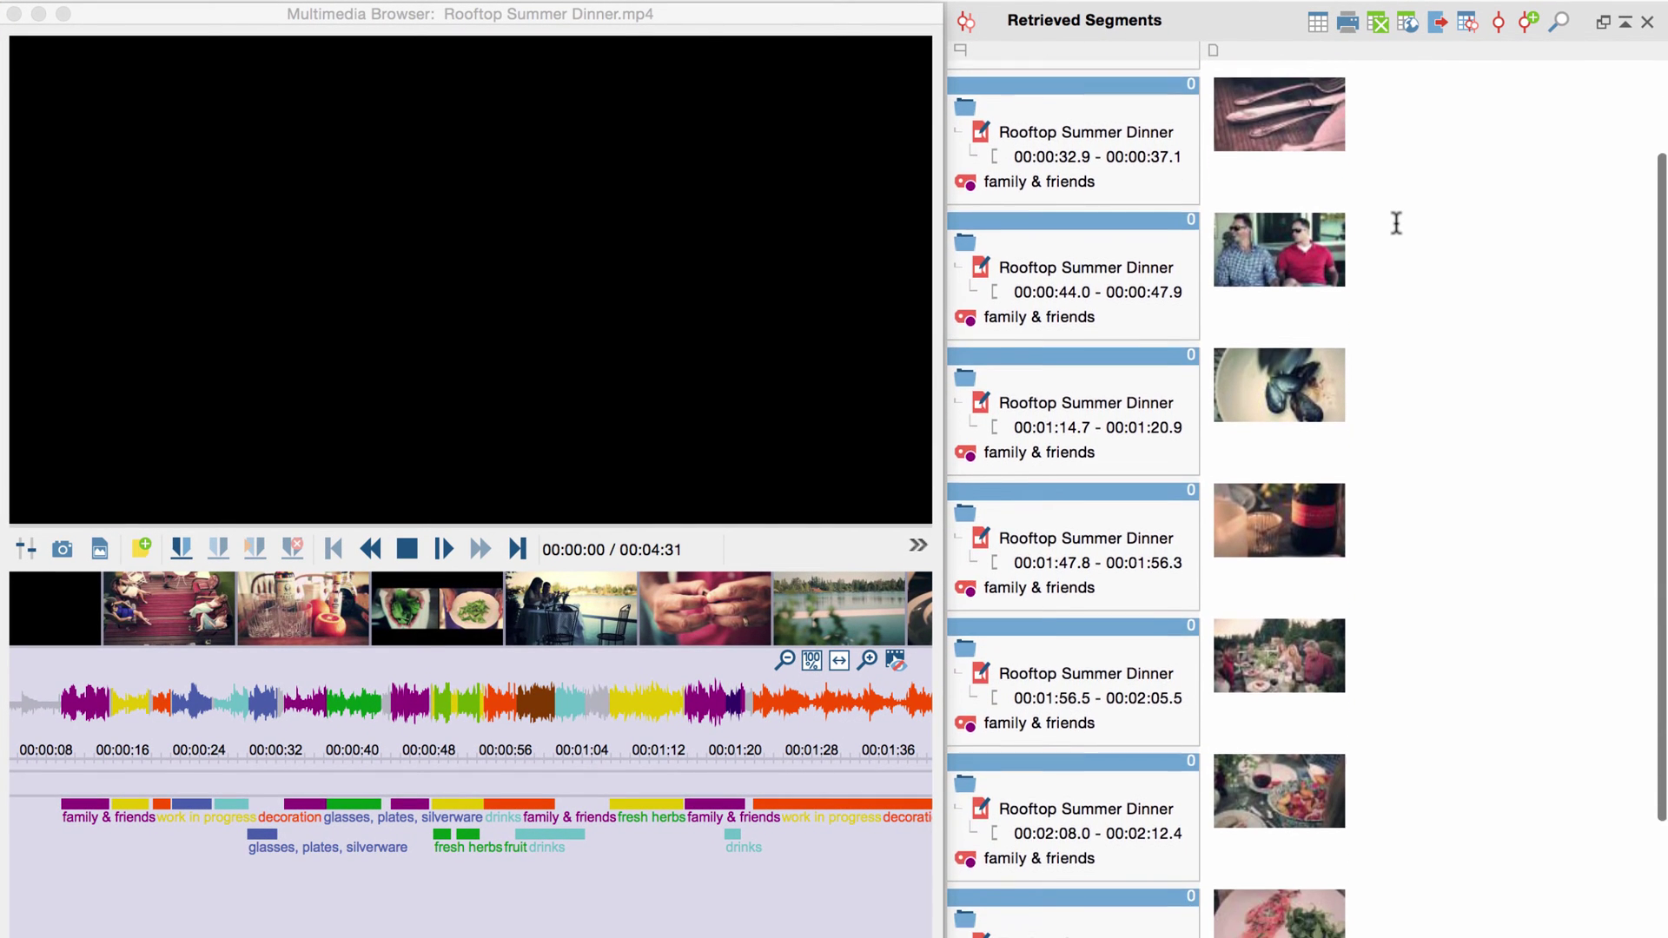
scroll(1396, 223, up, 8)
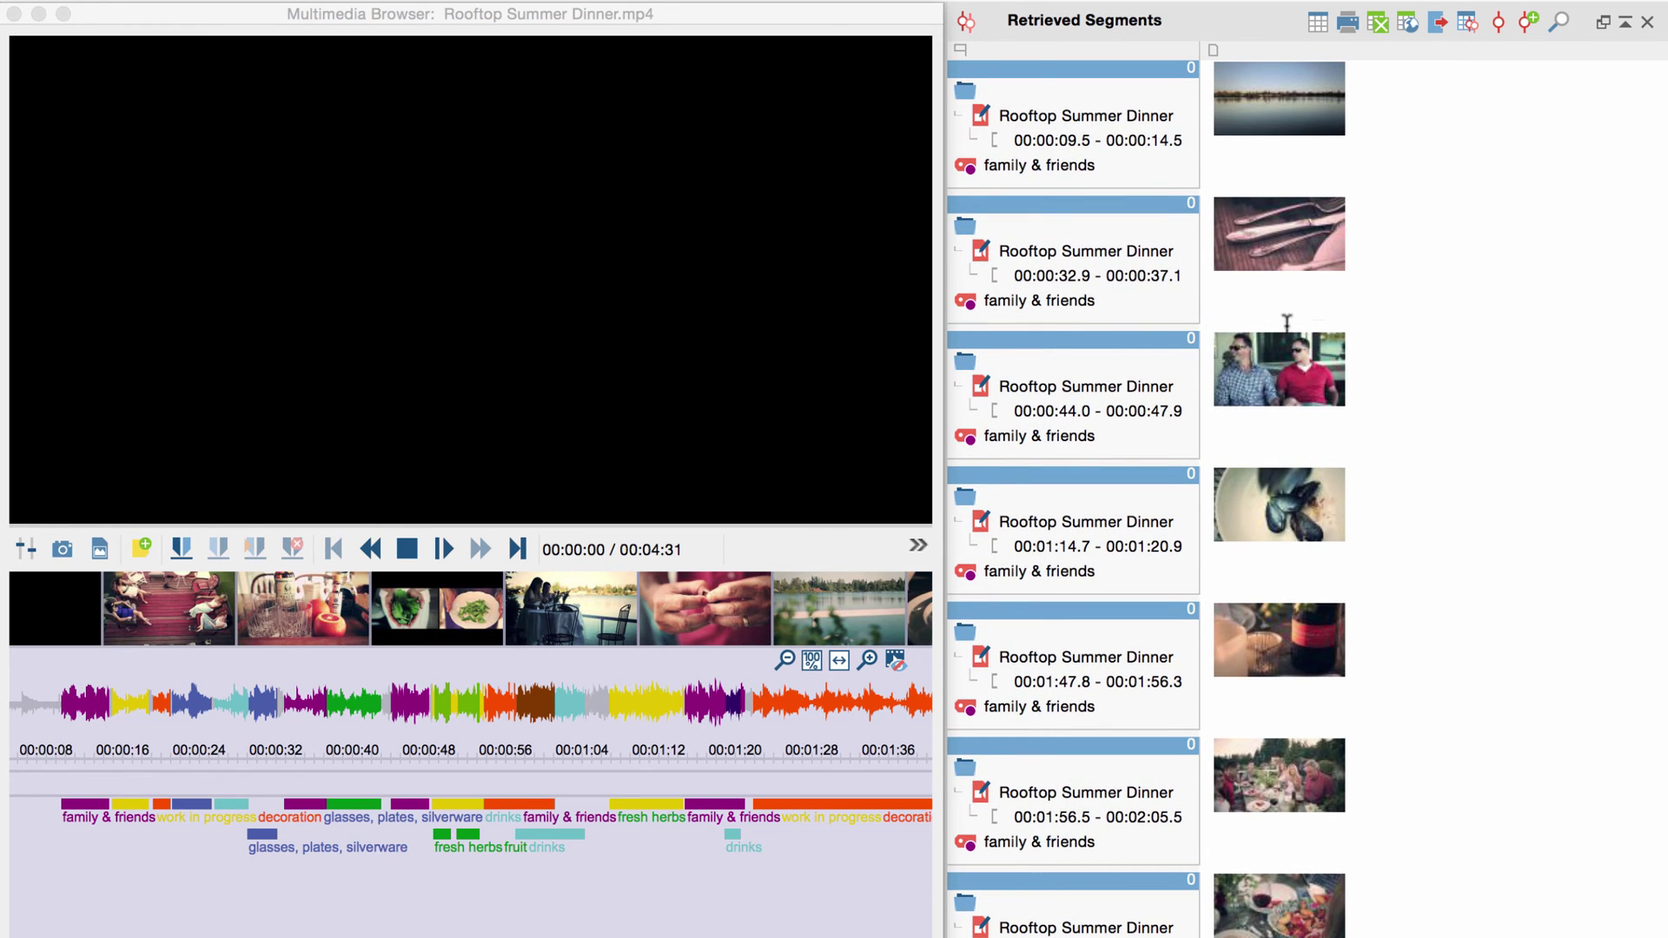
click(1088, 405)
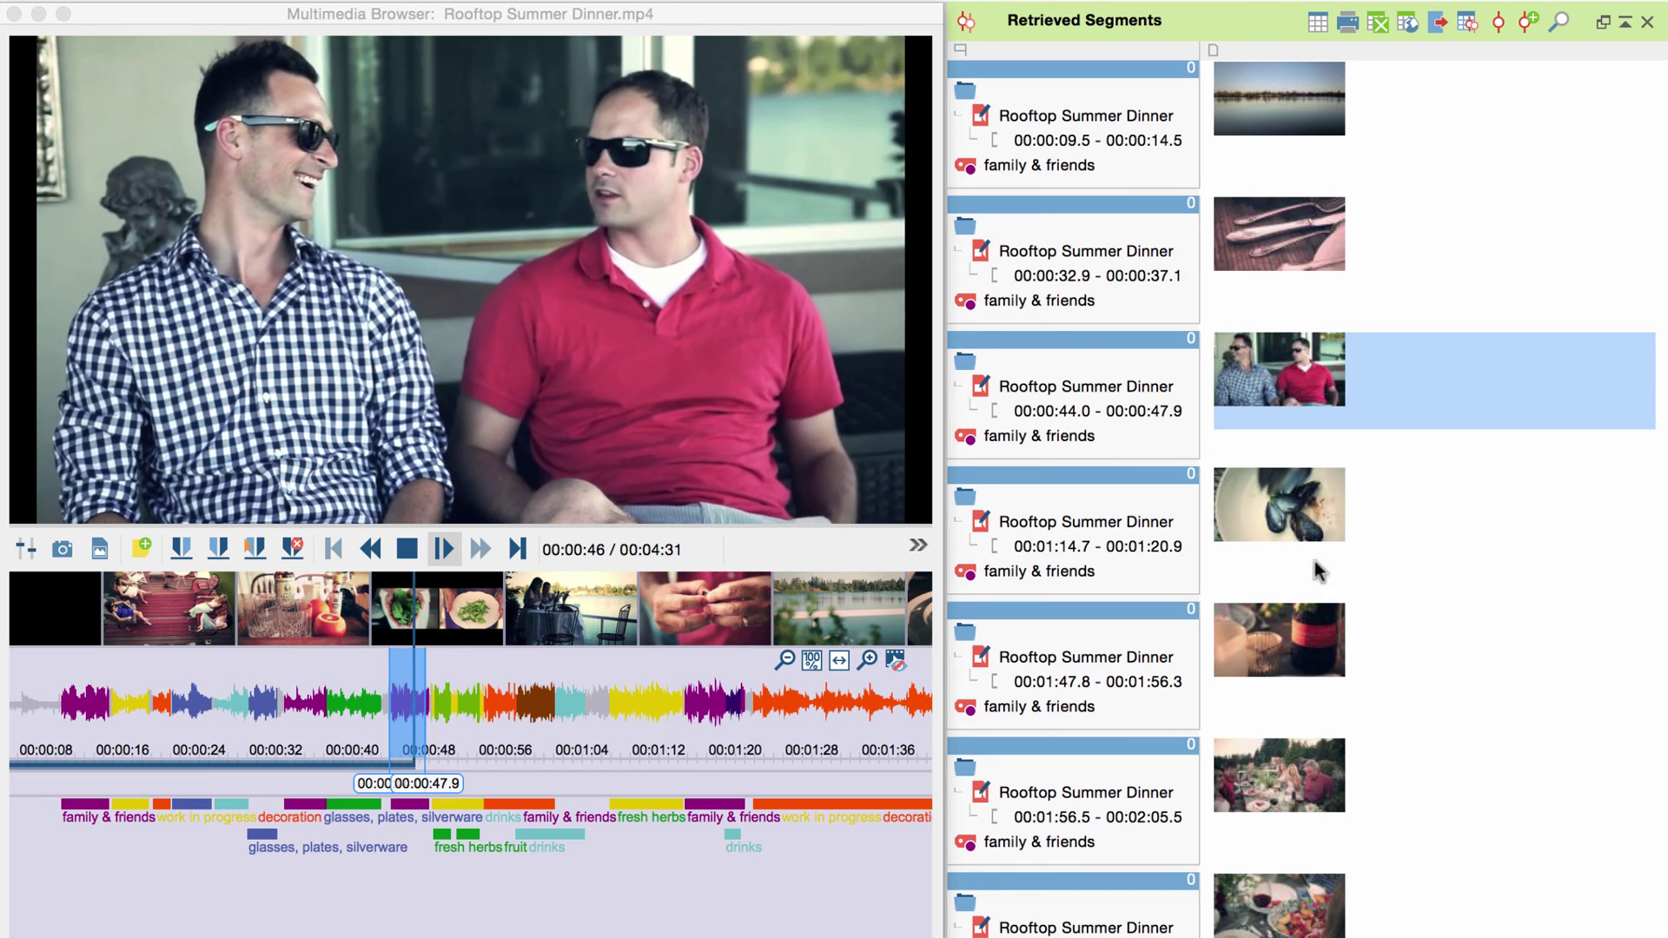
scroll(1314, 564, down, 3)
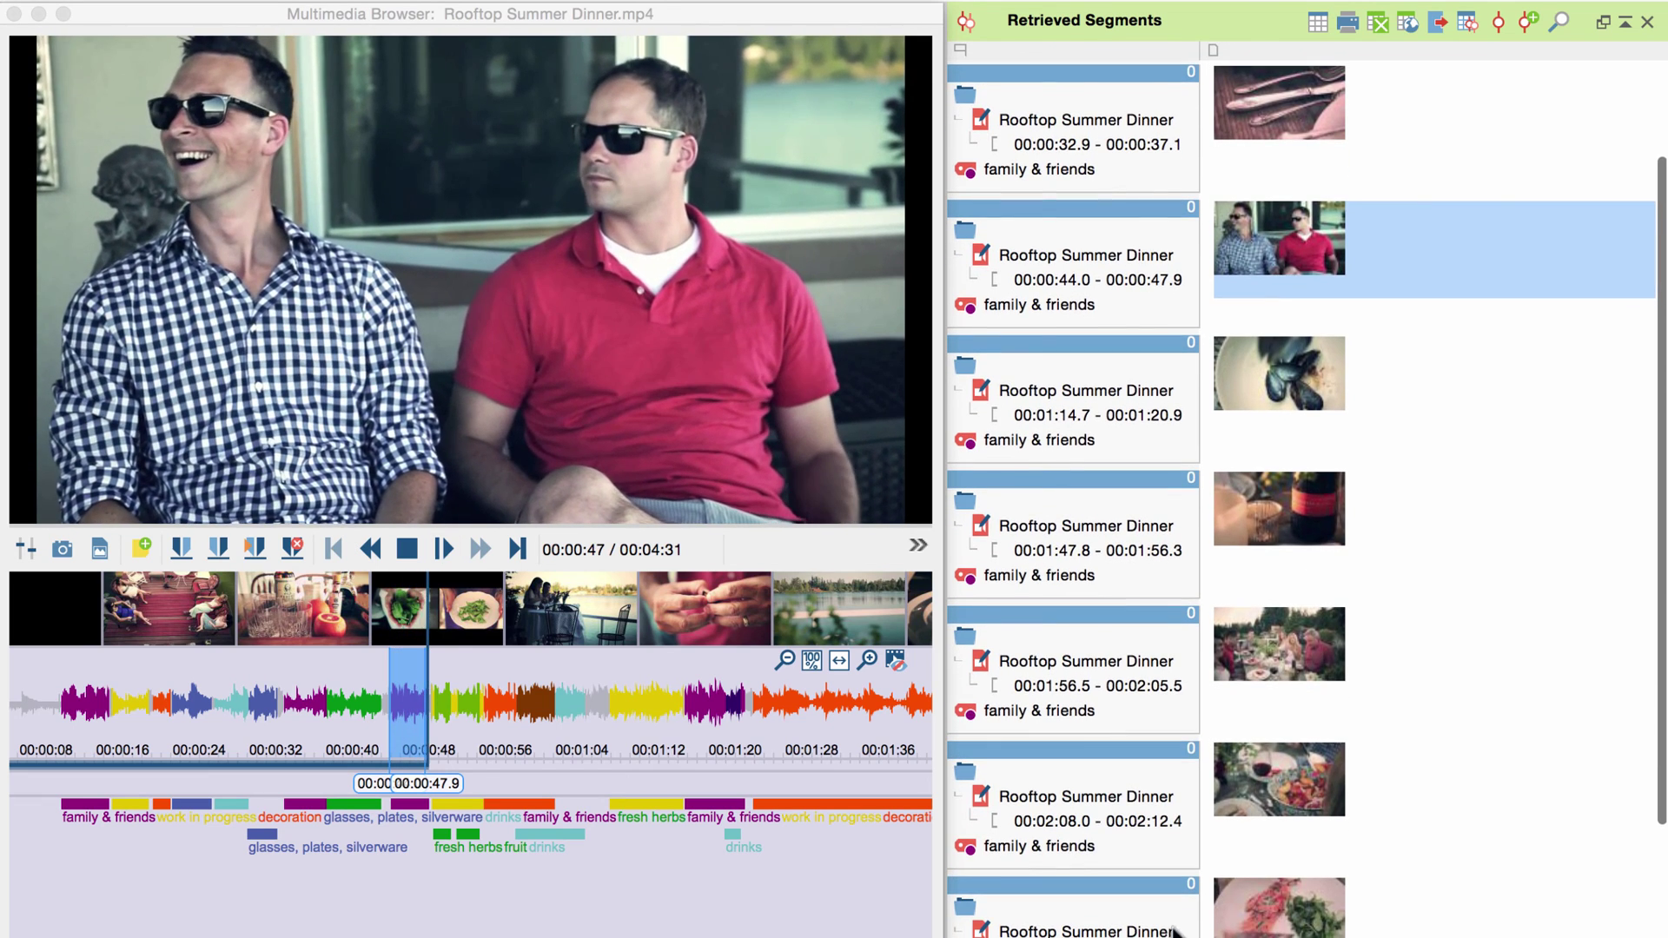
double_click(1390, 908)
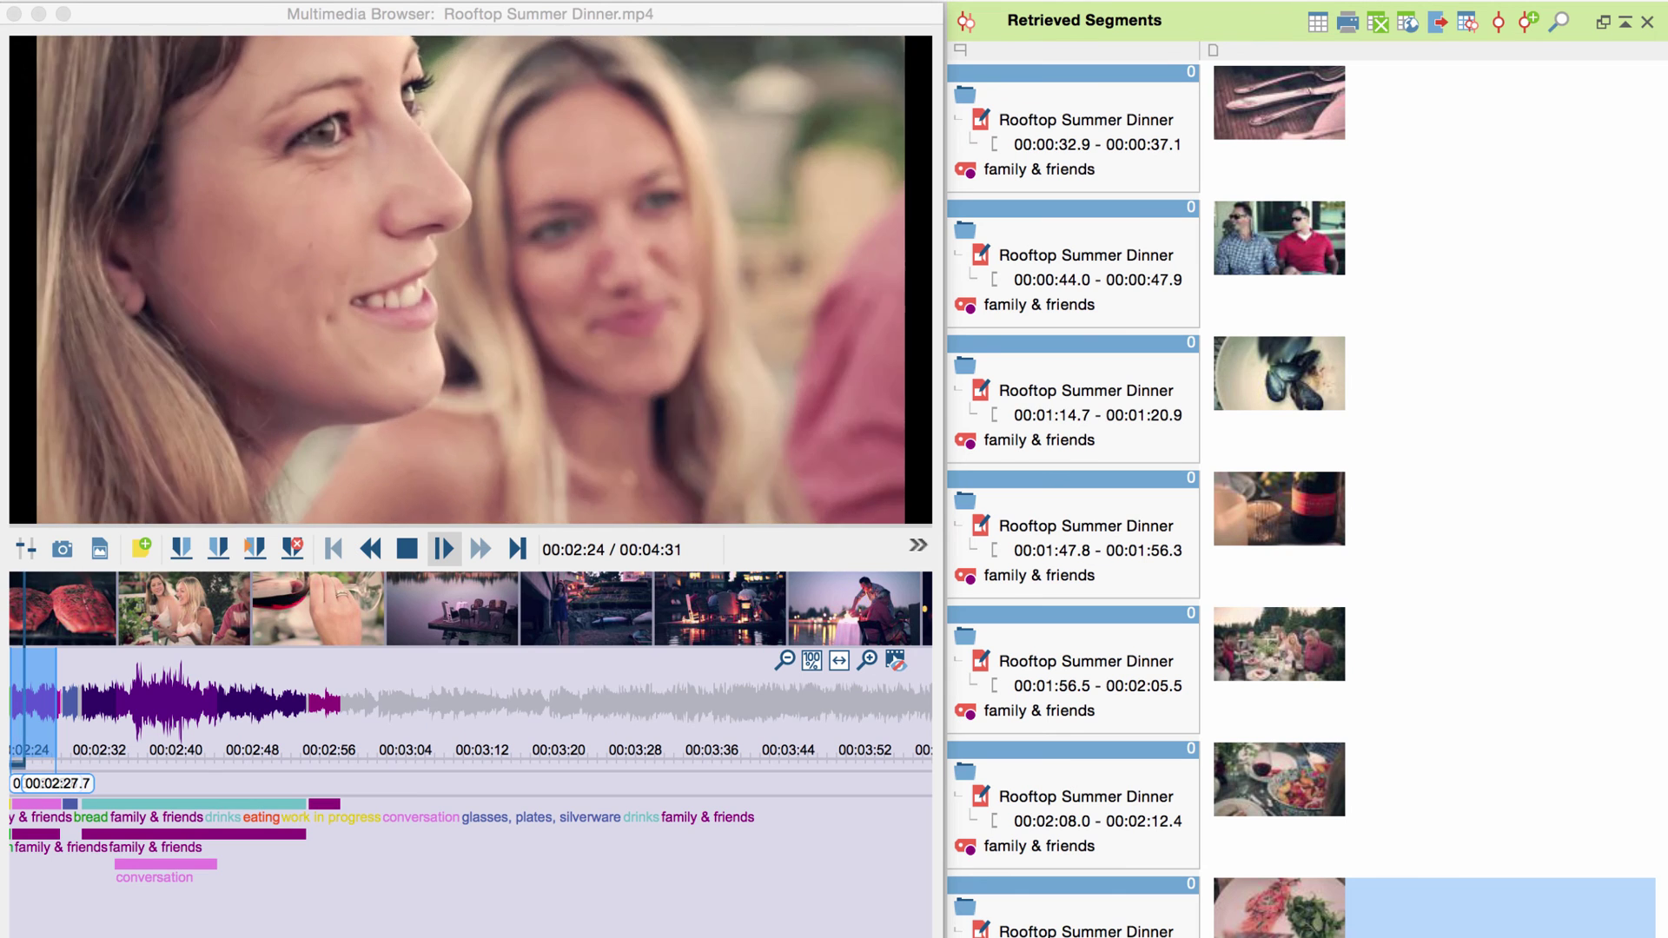